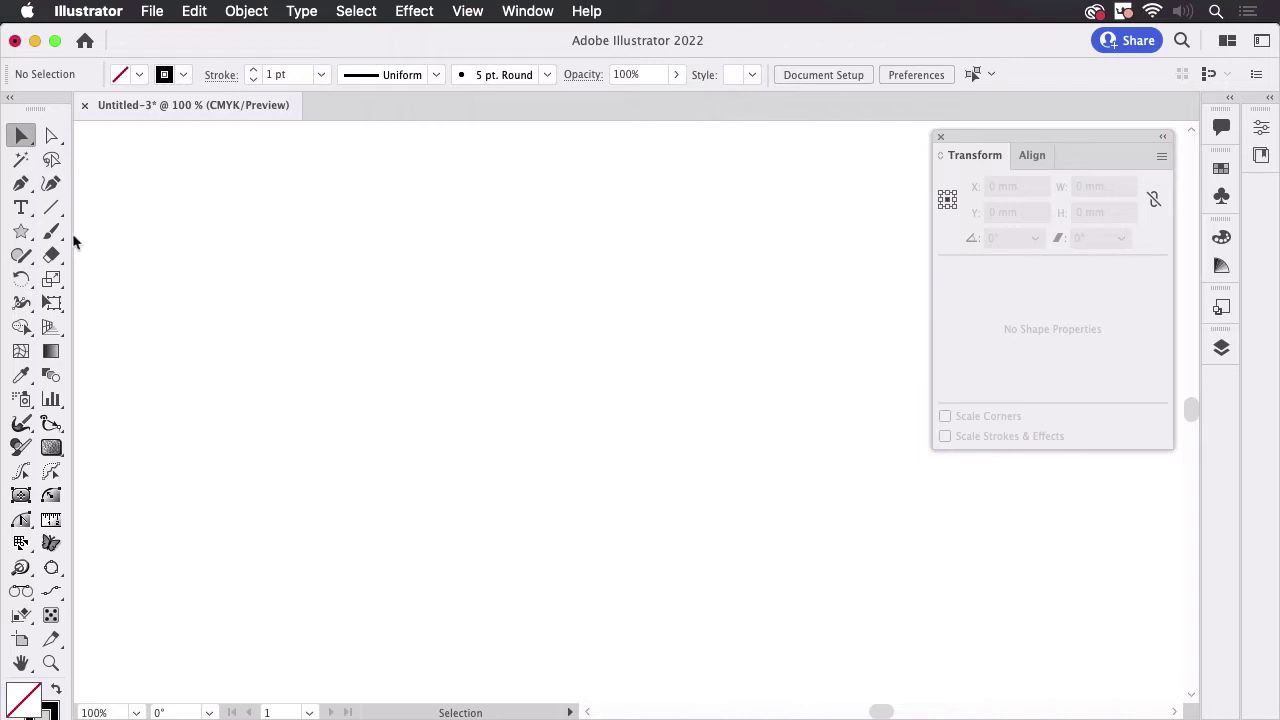
Step: Show the Star tool flyout listing the rectangle, ellipse, polygon, star and flare tools
{"action": "left_click", "coordinate": [24, 236]}
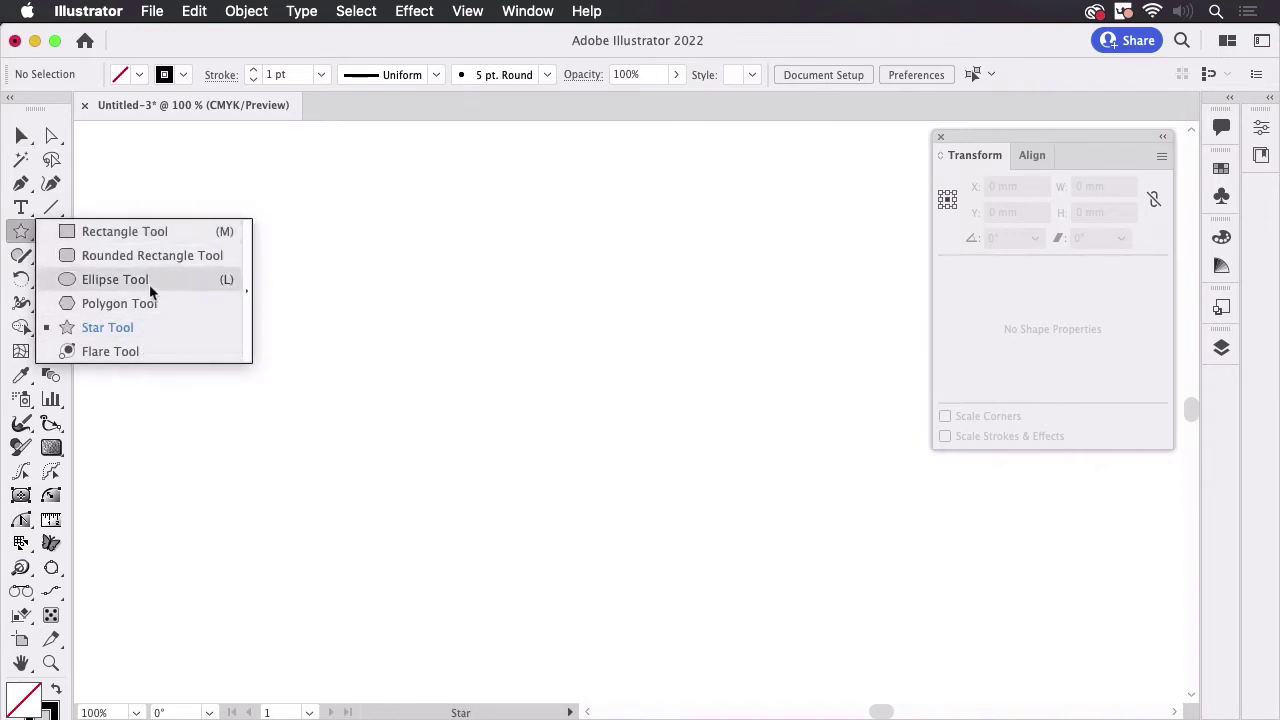
Step: Draw a hexagon at the artboard's top left and raise its side count to 9
{"action": "left_click", "coordinate": [110, 303]}
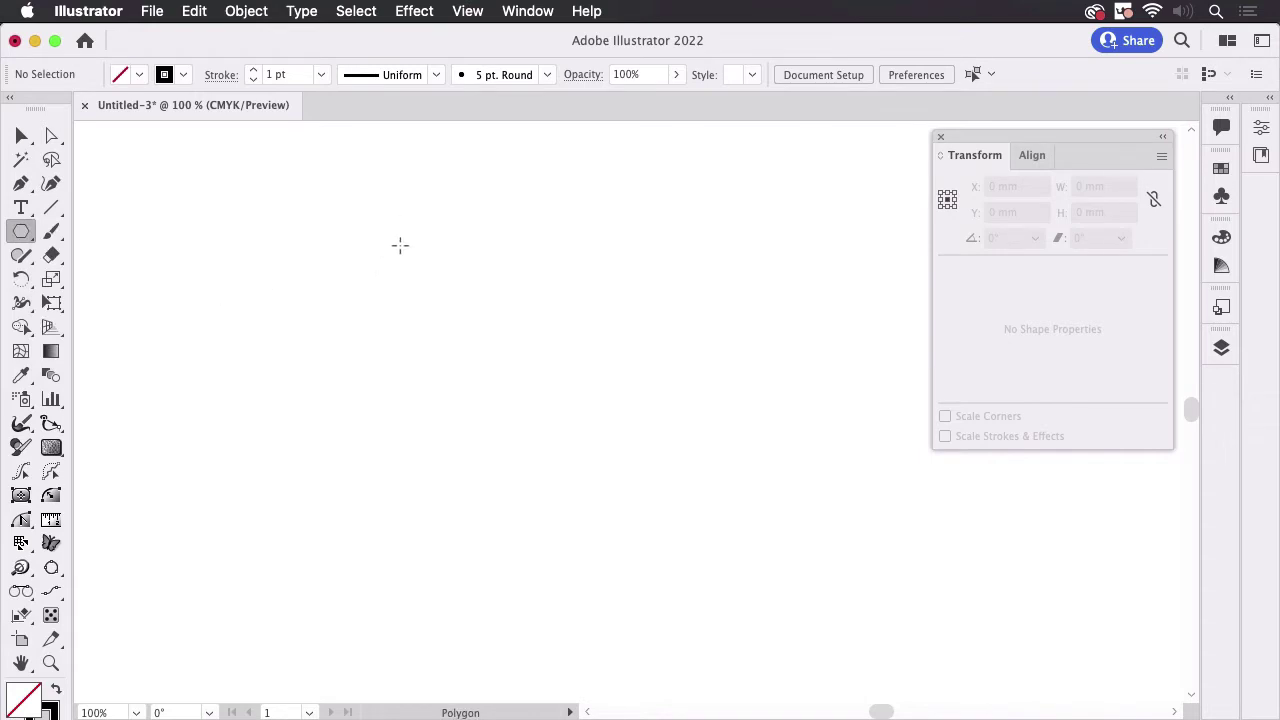
{"action": "left_click_drag", "start_coordinate": [400, 245], "coordinate": [447, 298]}
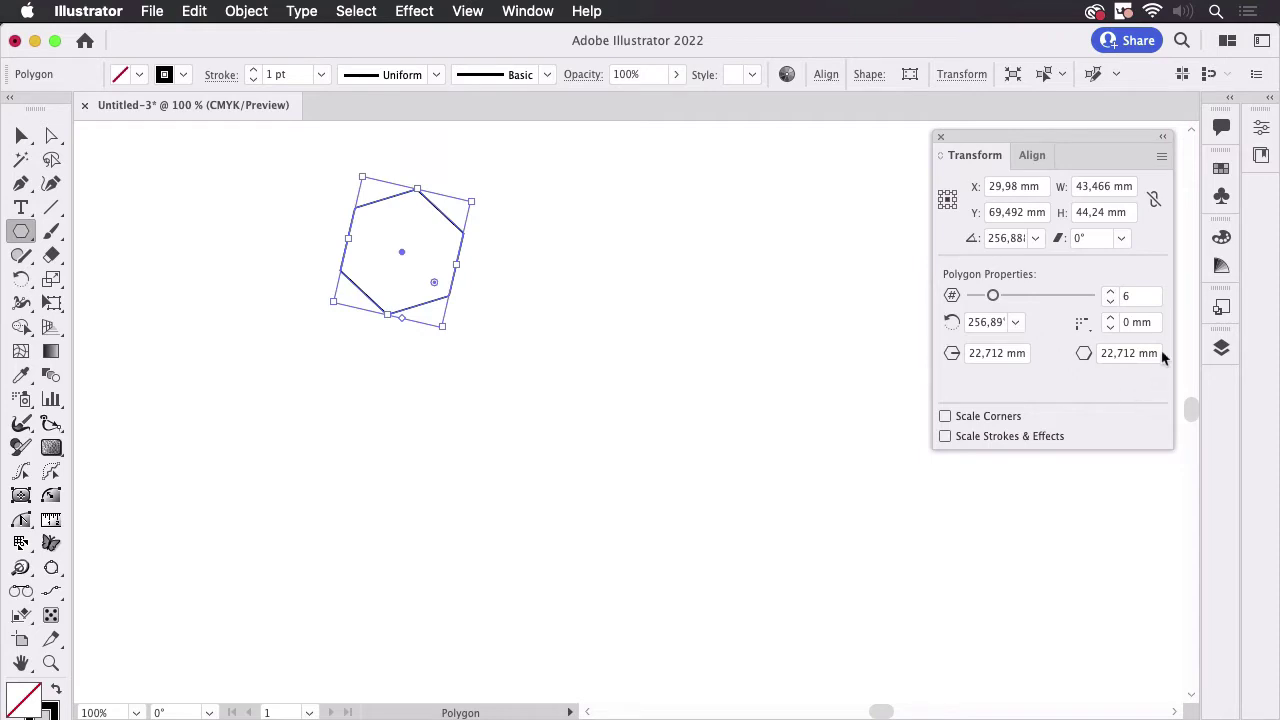
{"action": "left_click", "coordinate": [1110, 303]}
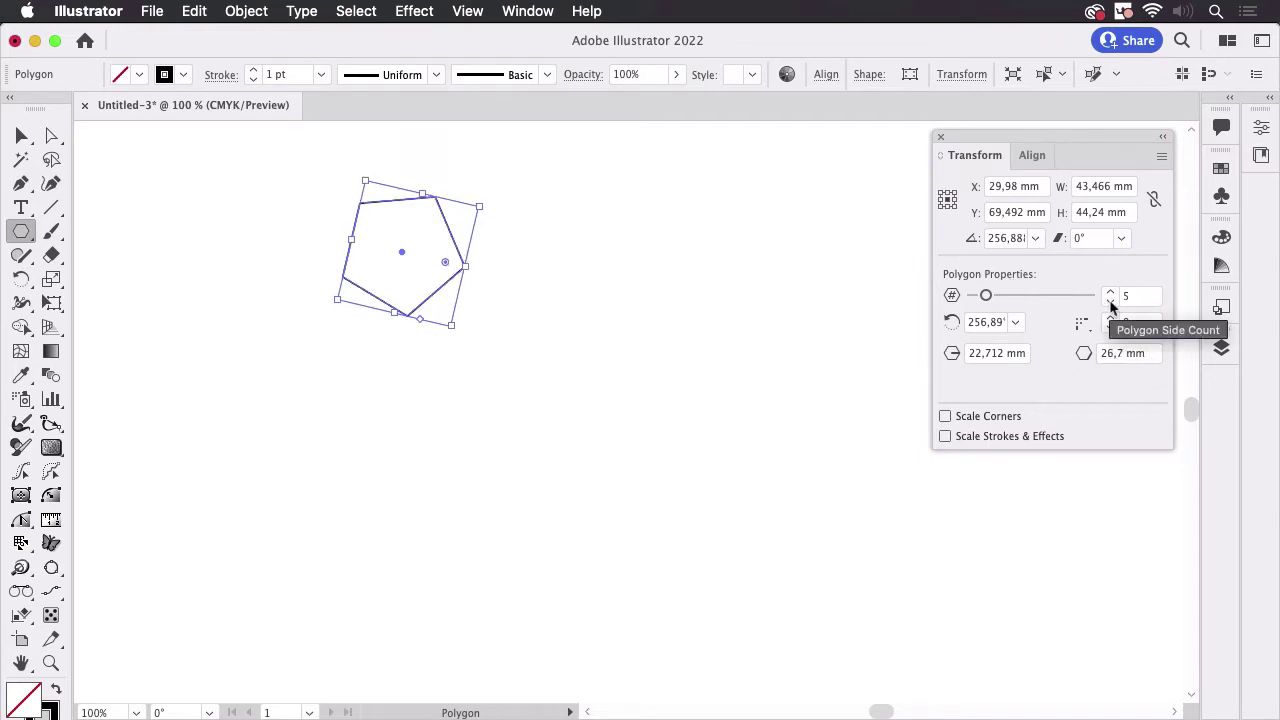
{"action": "left_click", "coordinate": [1110, 291]}
{"action": "left_click", "coordinate": [1110, 291]}
{"action": "left_click", "coordinate": [1110, 291]}
{"action": "left_click", "coordinate": [1110, 291]}
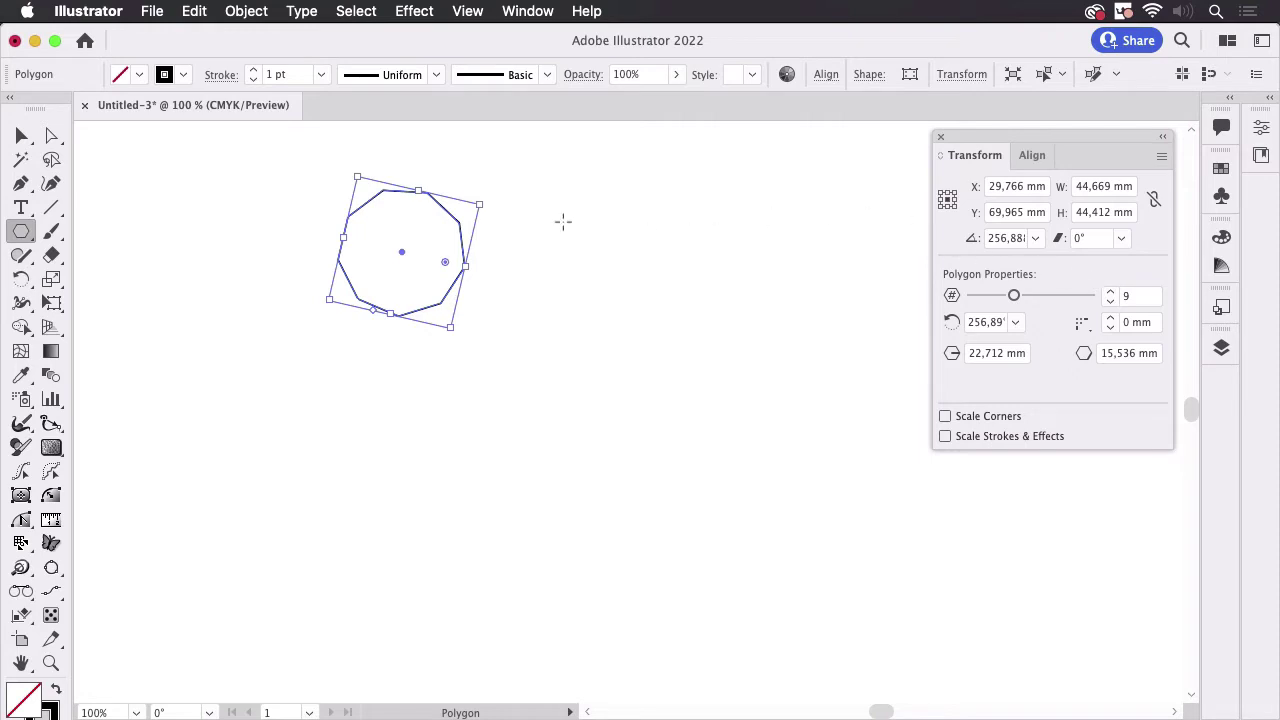
{"action": "left_click", "coordinate": [21, 136]}
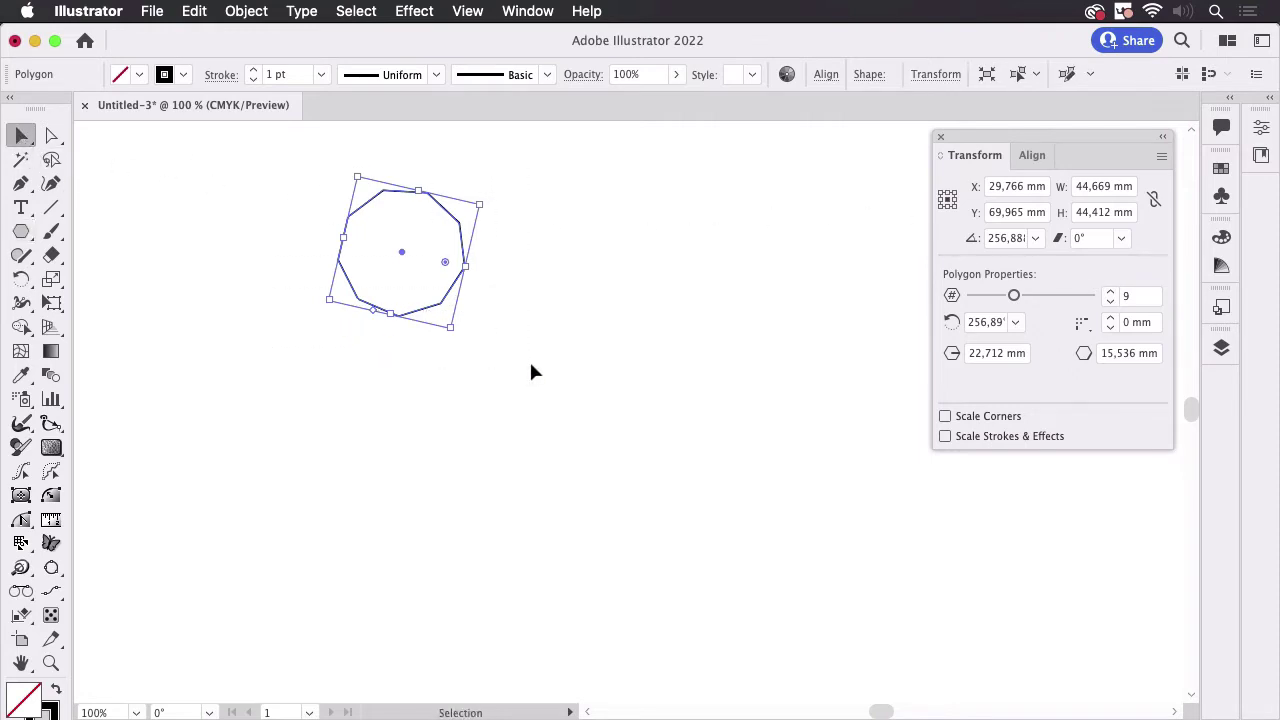
Step: Delete the nine-sided polygon, draw a five-pointed star, and cancel the Star dialog unchanged
{"action": "key", "text": "Delete"}
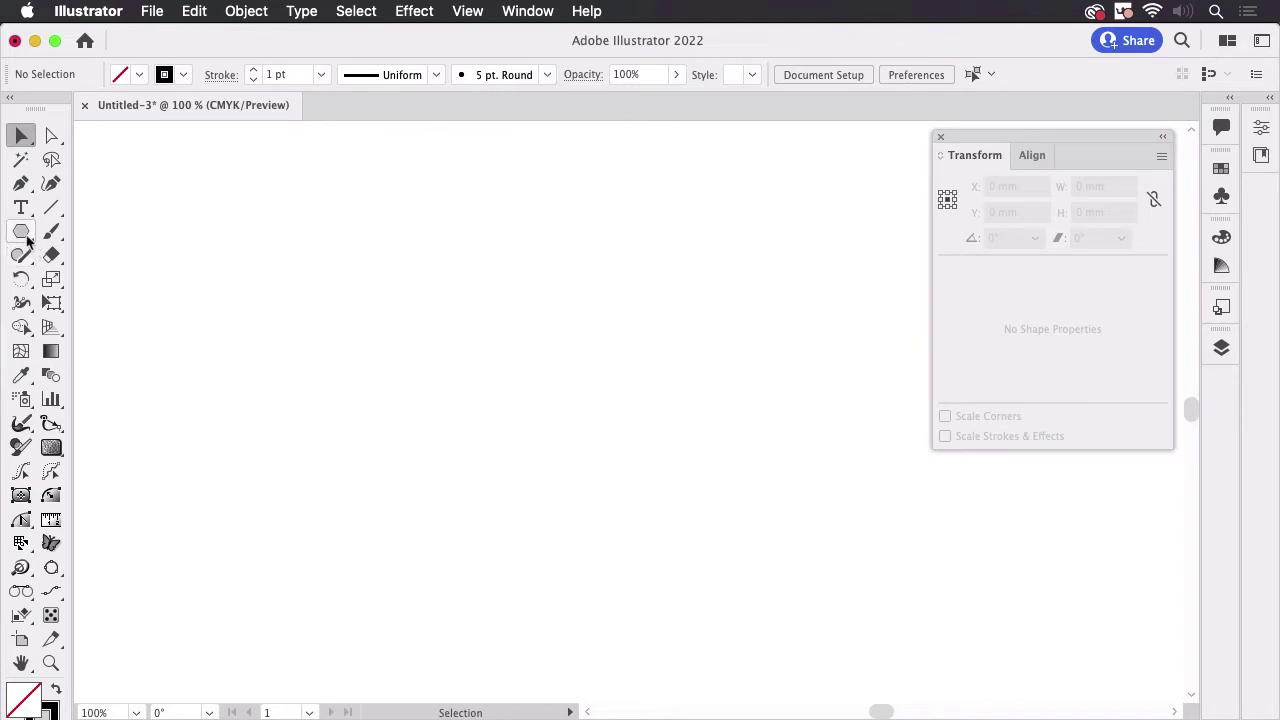
{"action": "left_click_drag", "start_coordinate": [27, 240], "coordinate": [114, 329]}
{"action": "left_click_drag", "start_coordinate": [386, 309], "coordinate": [323, 445]}
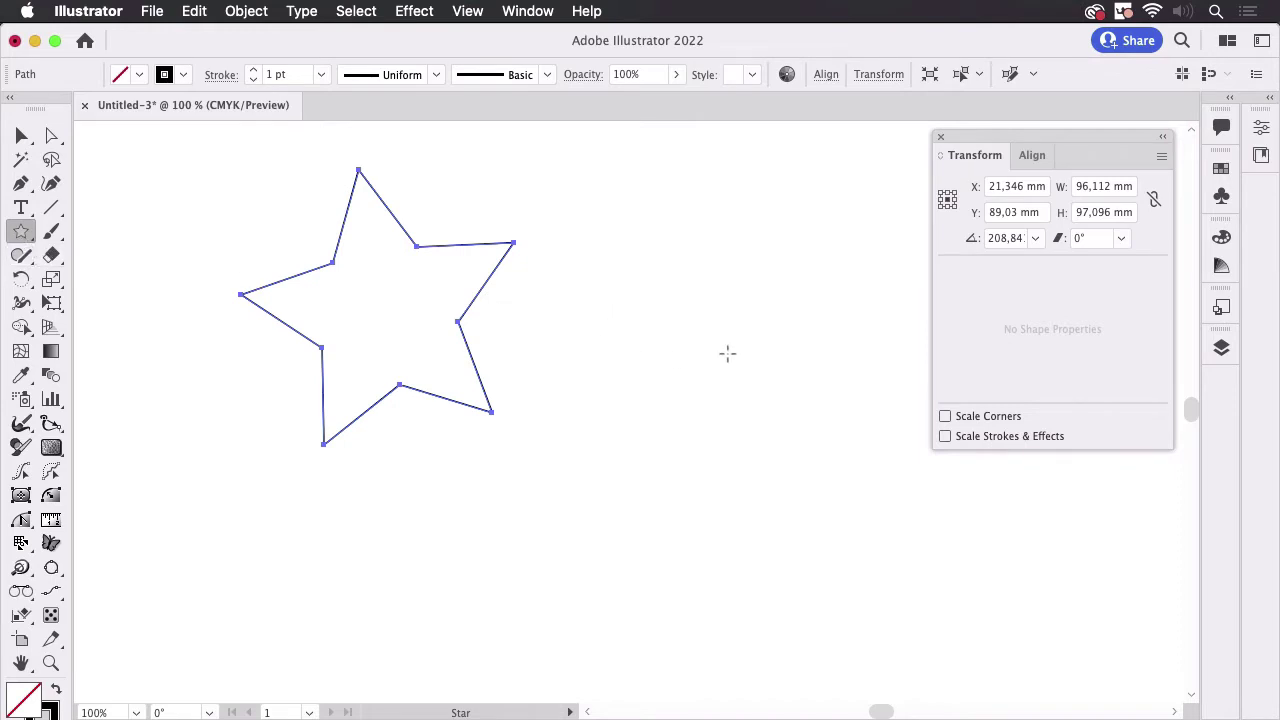
{"action": "left_click", "coordinate": [668, 357]}
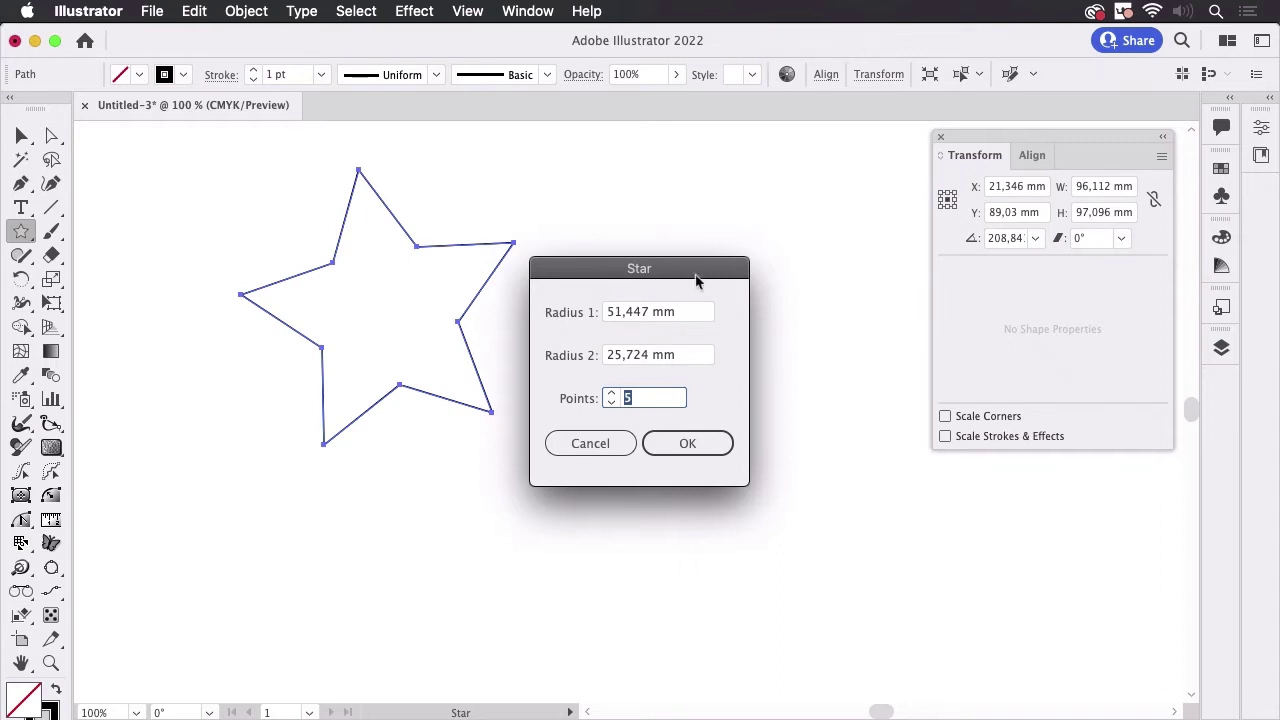
{"action": "left_click", "coordinate": [614, 442]}
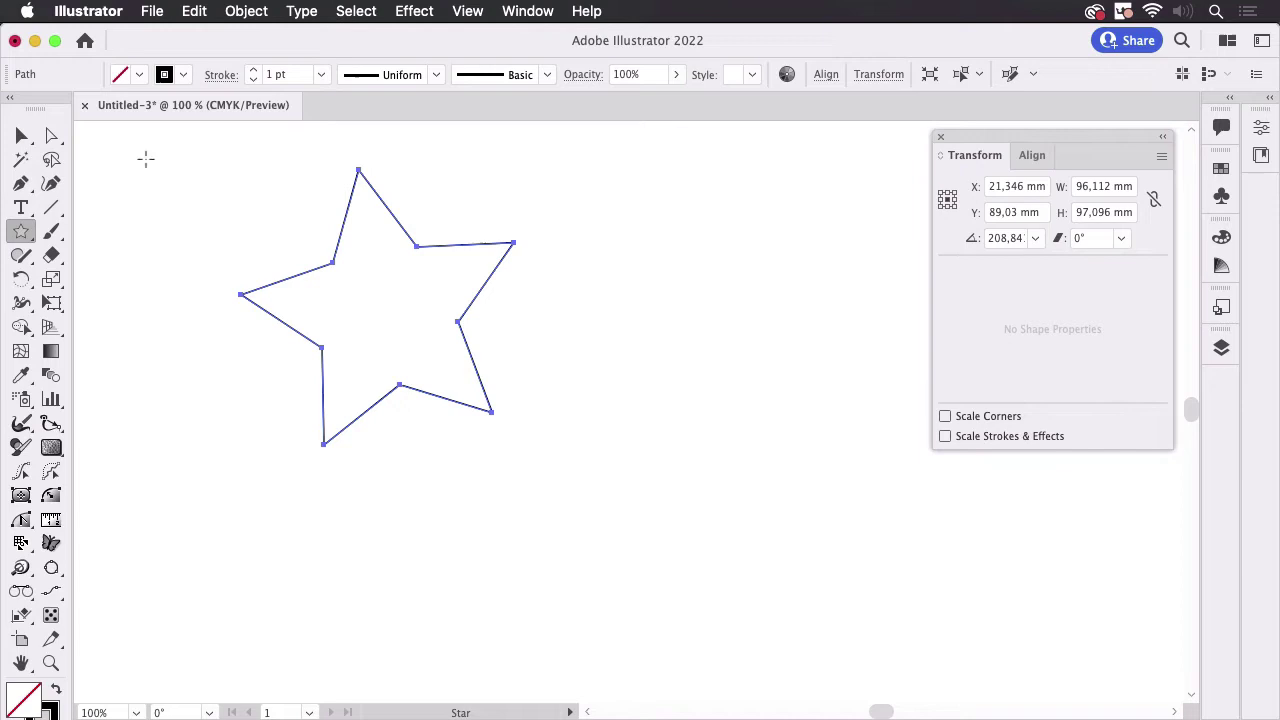
Step: Lasso the star's inner anchor points and scale them uniformly to 45%
{"action": "left_click", "coordinate": [51, 159]}
{"action": "mouse_move", "coordinate": [317, 245]}
{"action": "left_mouse_down"}
{"action": "mouse_move", "coordinate": [278, 315]}
{"action": "mouse_move", "coordinate": [287, 355]}
{"action": "mouse_move", "coordinate": [386, 404]}
{"action": "mouse_move", "coordinate": [445, 390]}
{"action": "mouse_move", "coordinate": [484, 340]}
{"action": "mouse_move", "coordinate": [463, 257]}
{"action": "mouse_move", "coordinate": [436, 219]}
{"action": "mouse_move", "coordinate": [445, 233]}
{"action": "mouse_move", "coordinate": [330, 250]}
{"action": "left_mouse_up"}
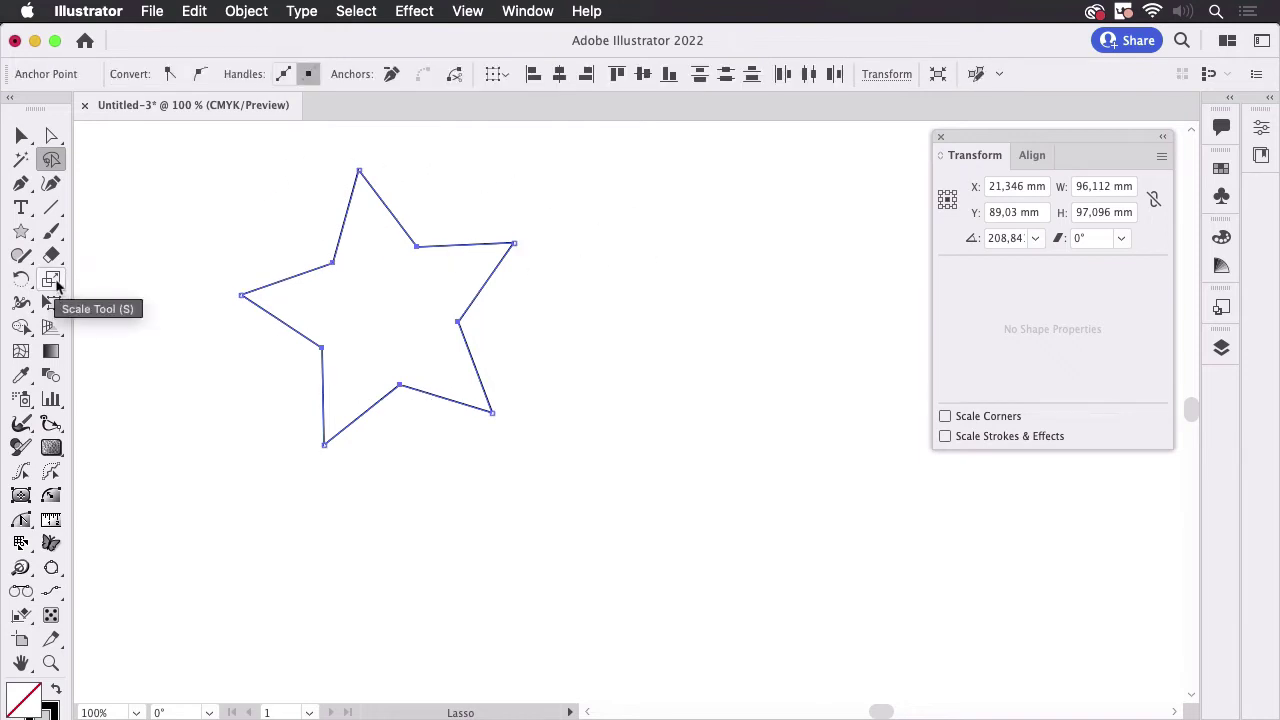
{"action": "double_click", "coordinate": [52, 281]}
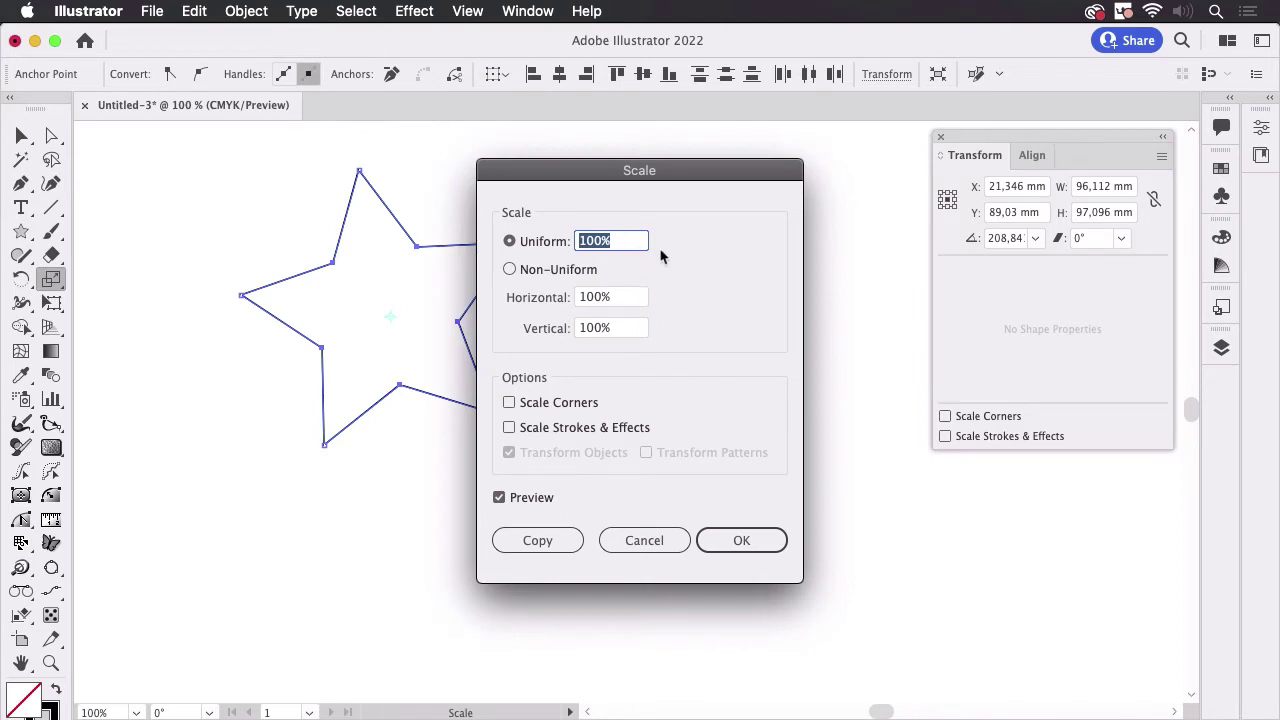
{"action": "type", "text": "45"}
{"action": "left_click_drag", "start_coordinate": [588, 176], "coordinate": [729, 186]}
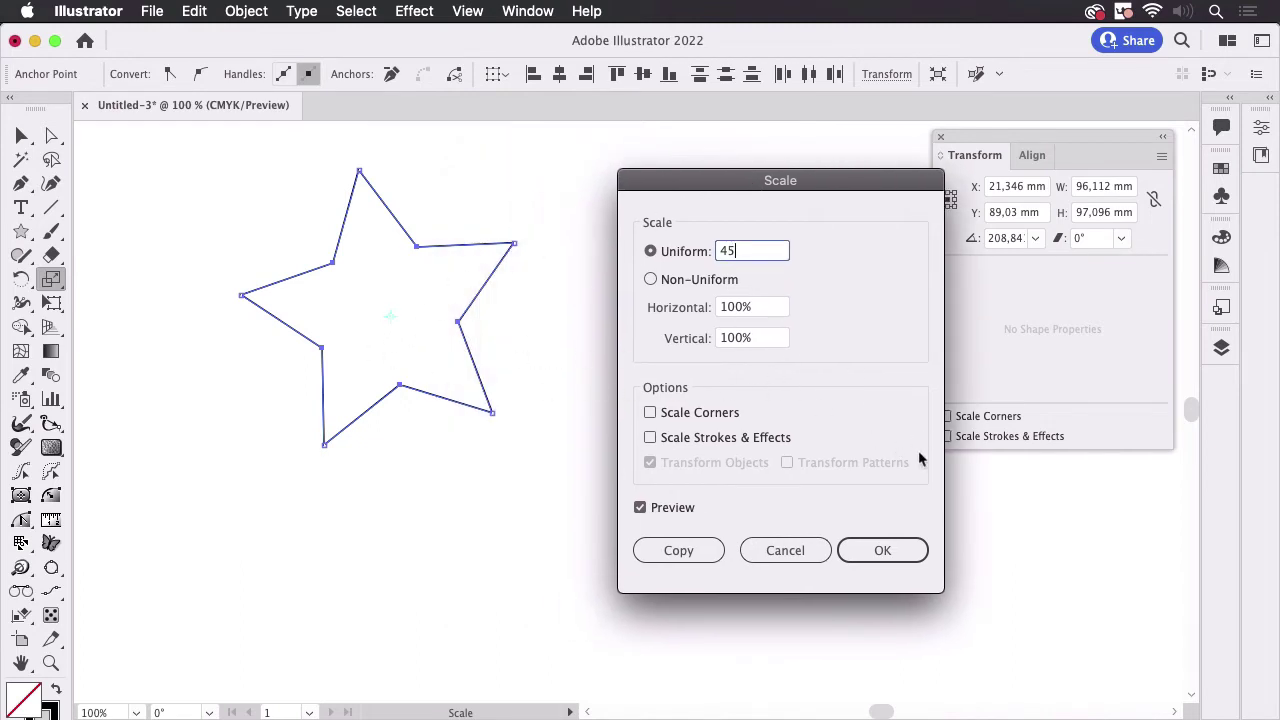
{"action": "left_click", "coordinate": [898, 551]}
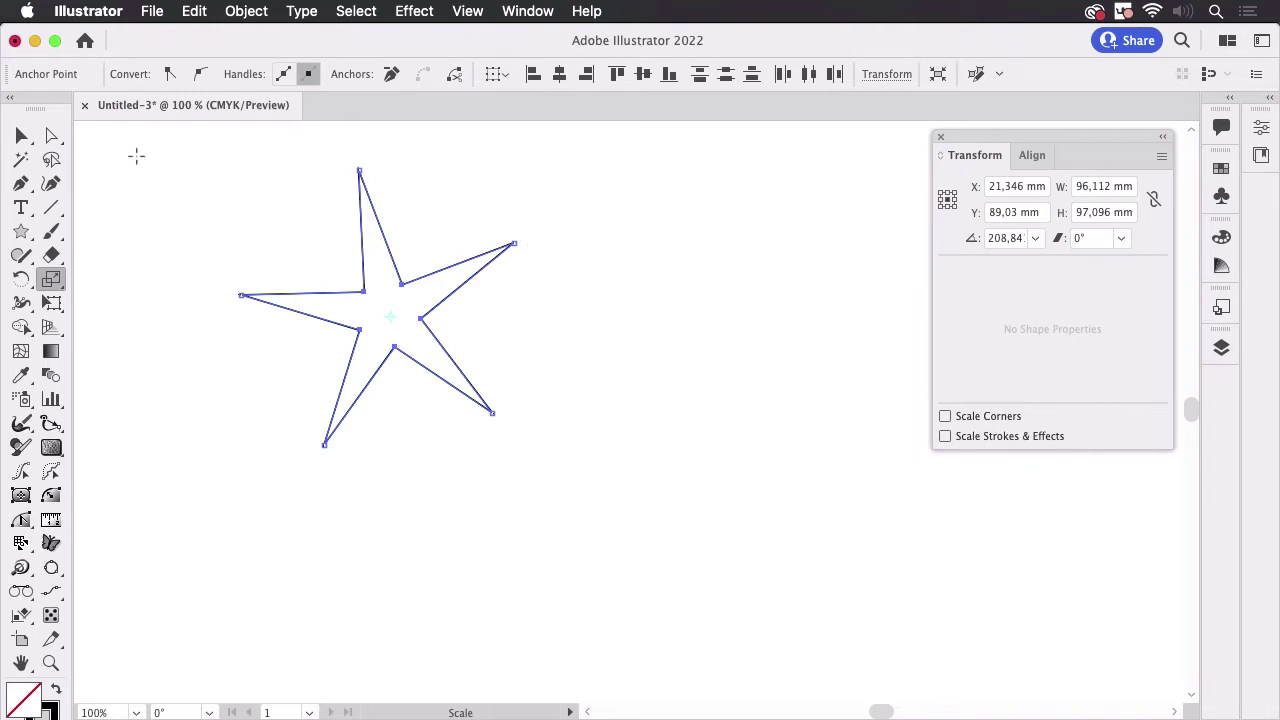
Step: Turn on Smart Guides and trace two star edges with snapped lines, the second 42.342 mm long
{"action": "left_click", "coordinate": [51, 207]}
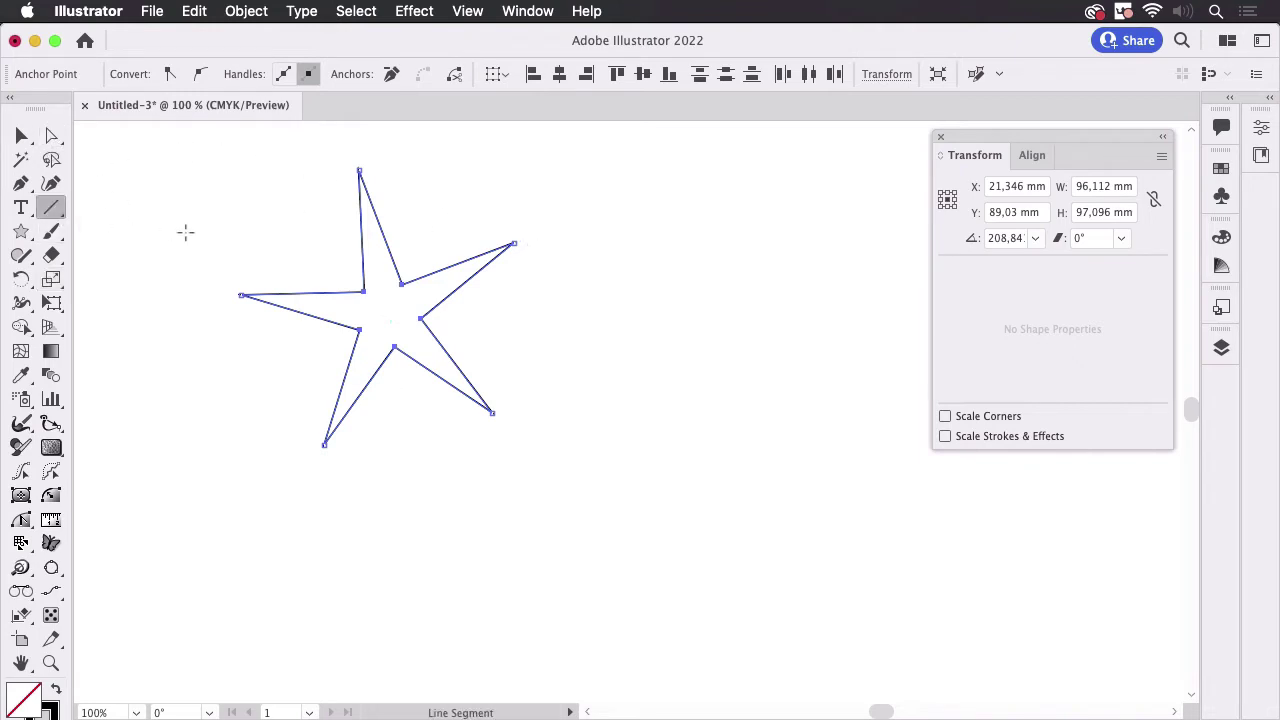
{"action": "left_click", "coordinate": [329, 254], "text": "super"}
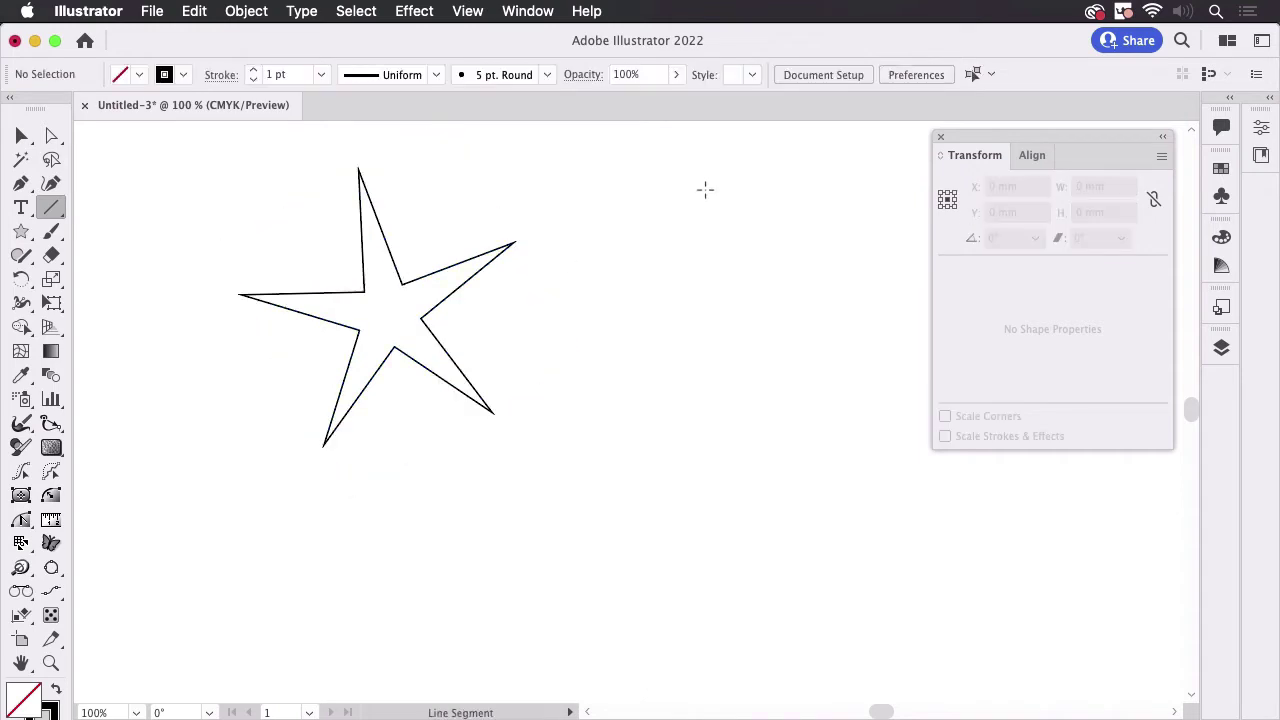
{"action": "left_click", "coordinate": [478, 12]}
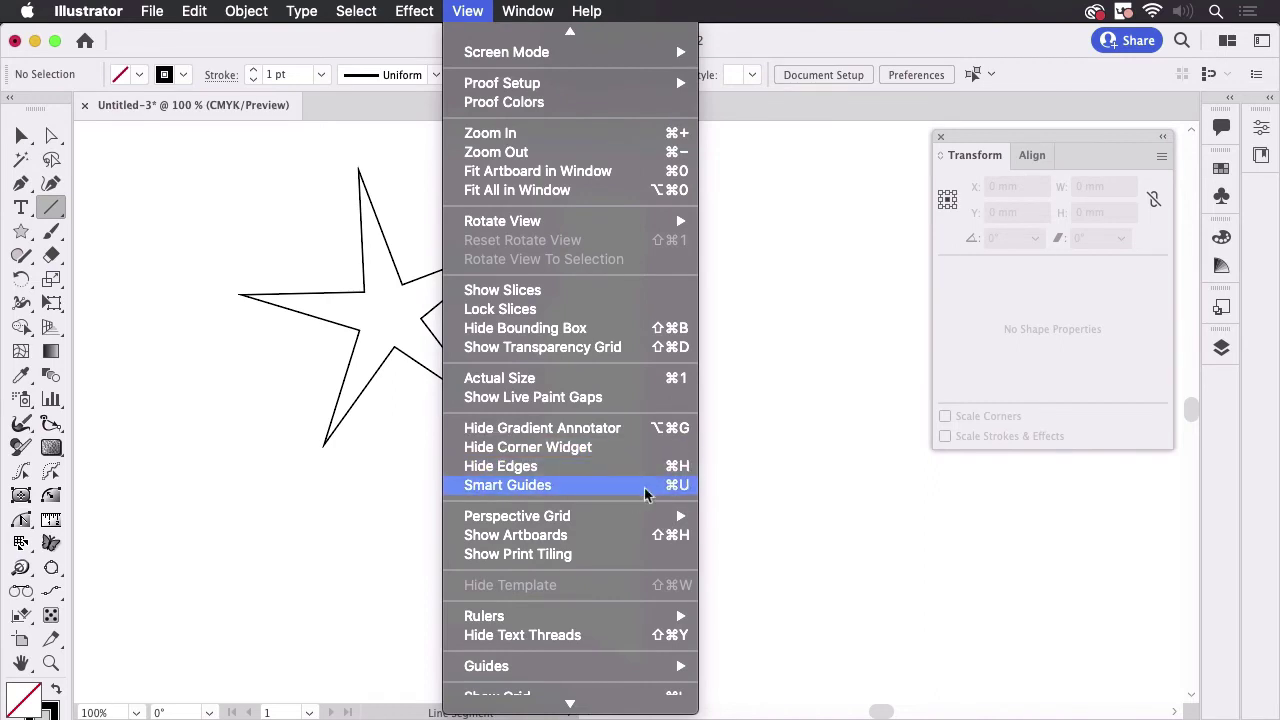
{"action": "left_click", "coordinate": [642, 488]}
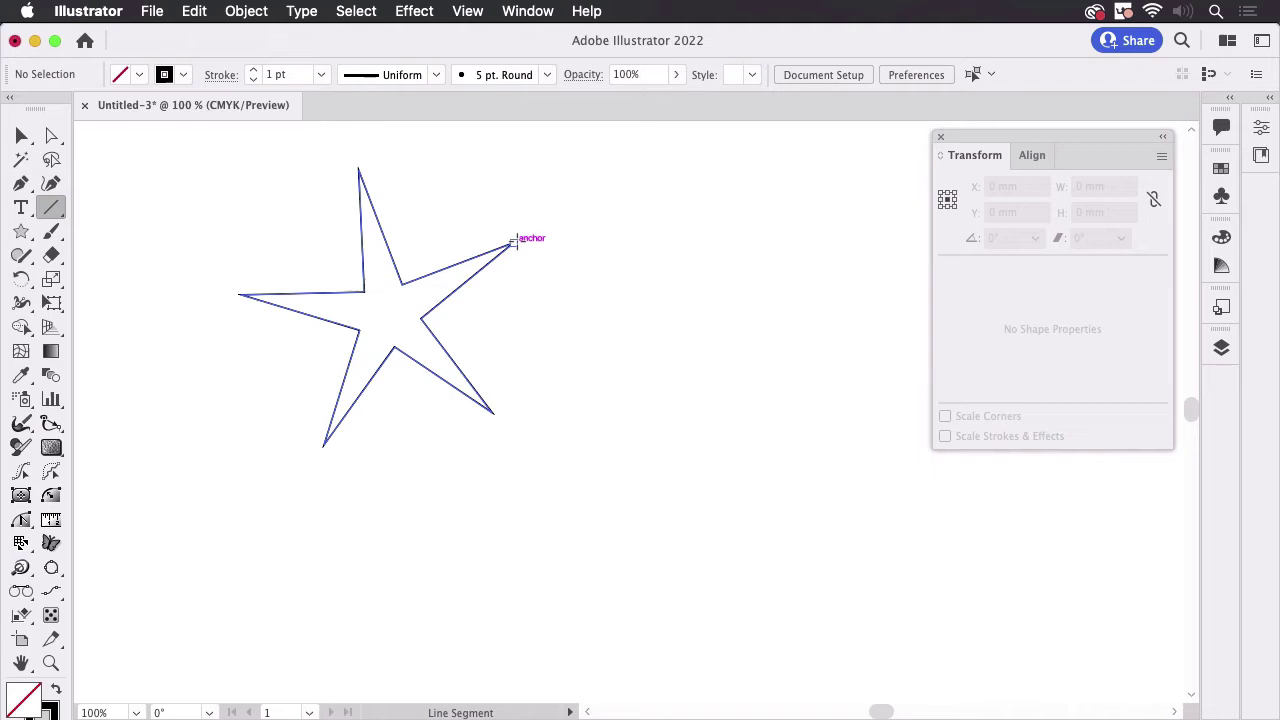
{"action": "left_click_drag", "start_coordinate": [513, 242], "coordinate": [402, 287]}
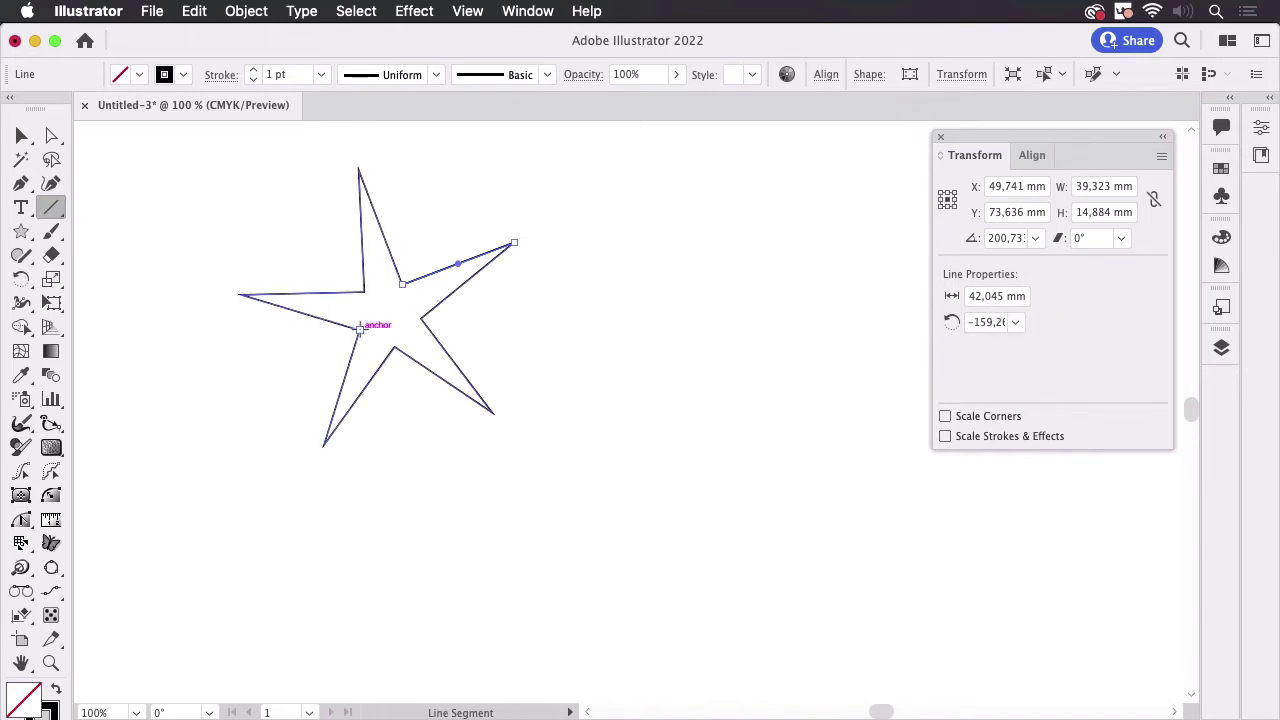
{"action": "left_click_drag", "start_coordinate": [359, 329], "coordinate": [324, 443]}
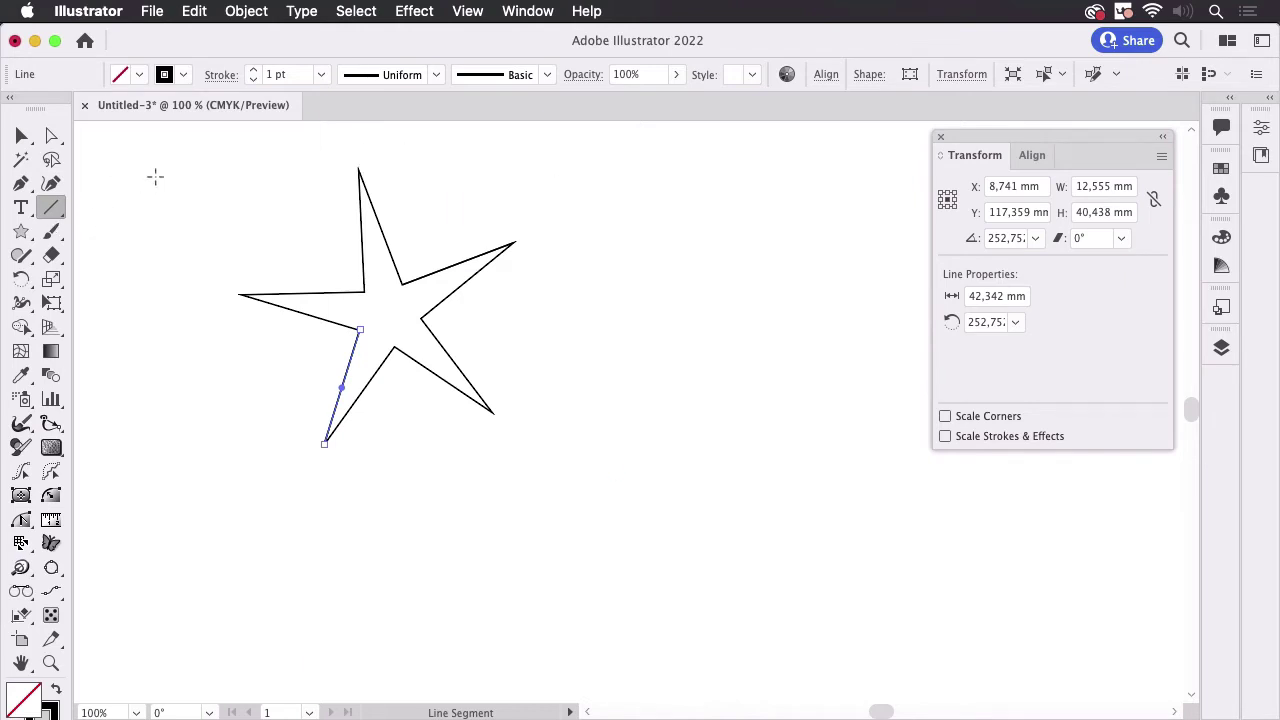
Step: Show the rulers and place crossing vertical and horizontal guides beside the first star
{"action": "key", "text": "super+r"}
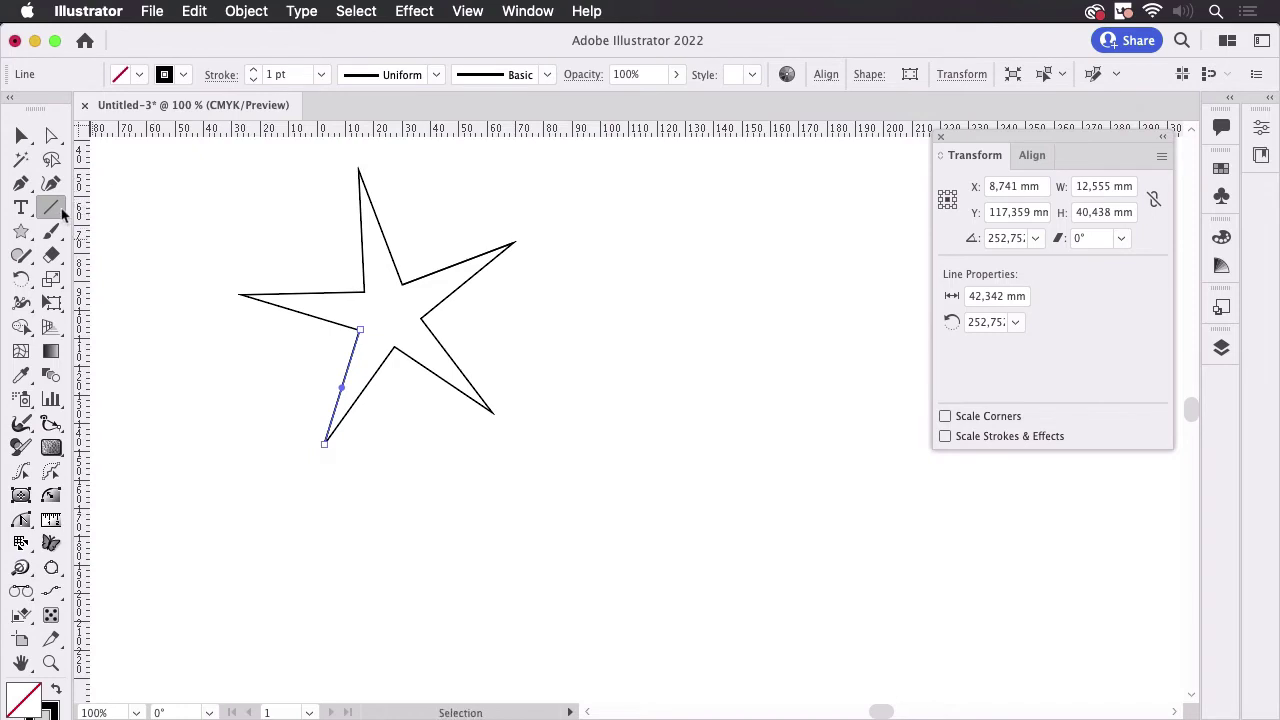
{"action": "left_click_drag", "start_coordinate": [86, 296], "coordinate": [237, 309]}
{"action": "left_click_drag", "start_coordinate": [687, 330], "coordinate": [751, 237]}
{"action": "left_click_drag", "start_coordinate": [771, 131], "coordinate": [770, 432]}
{"action": "key", "text": "space"}
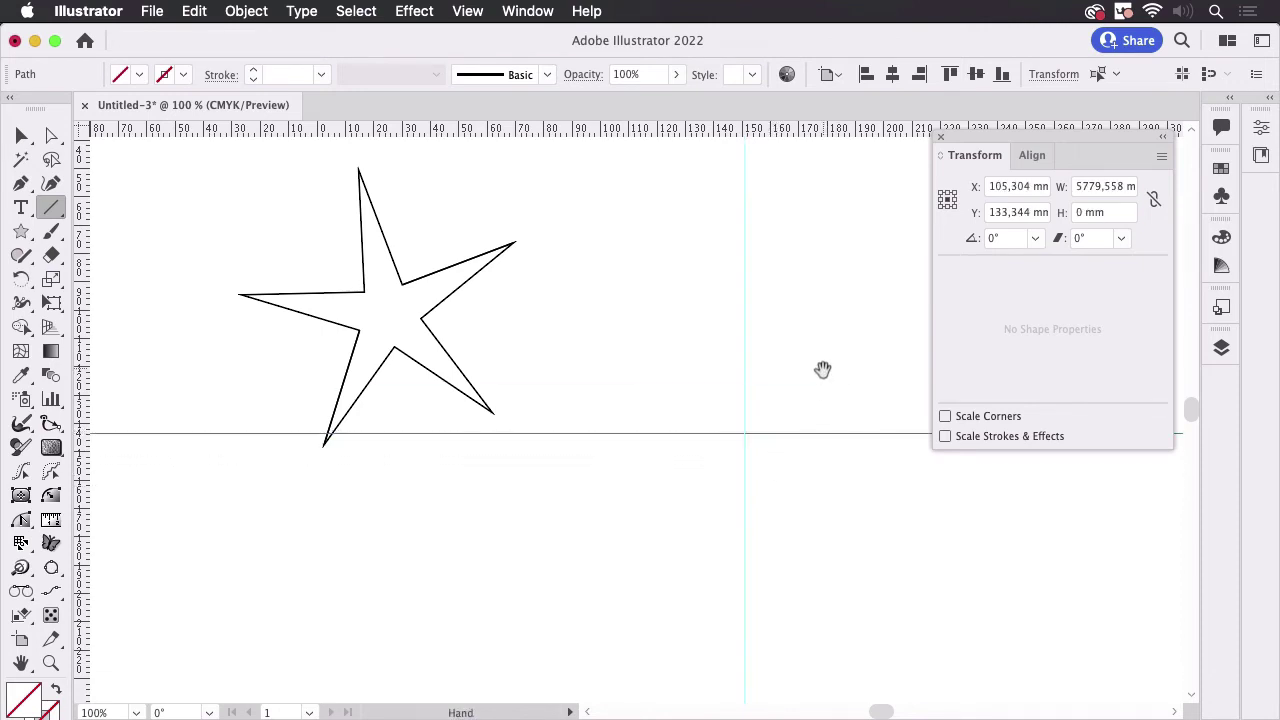
{"action": "left_click_drag", "start_coordinate": [823, 369], "coordinate": [708, 354]}
{"action": "left_click", "coordinate": [634, 309], "text": "super"}
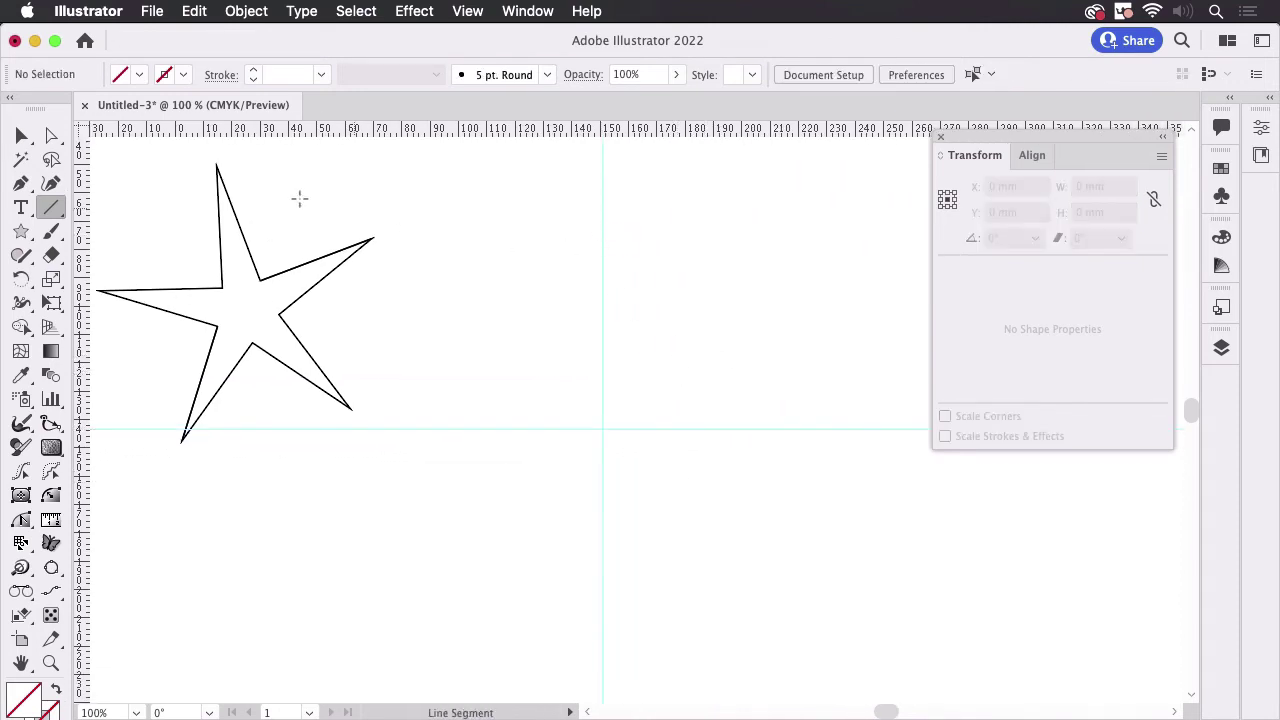
Step: Draw an 82.342 × 78.312 mm five-pointed star centred on the guide intersection
{"action": "left_click", "coordinate": [17, 233]}
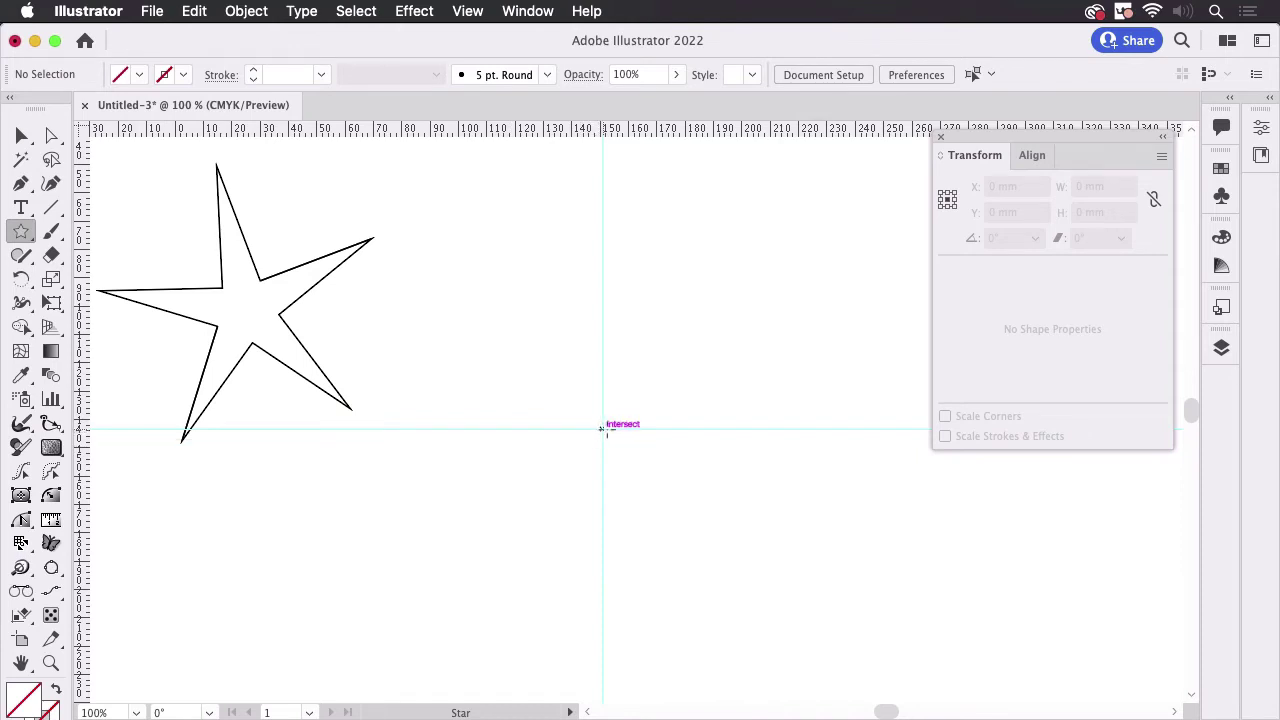
{"action": "left_click_drag", "start_coordinate": [601, 428], "coordinate": [753, 364]}
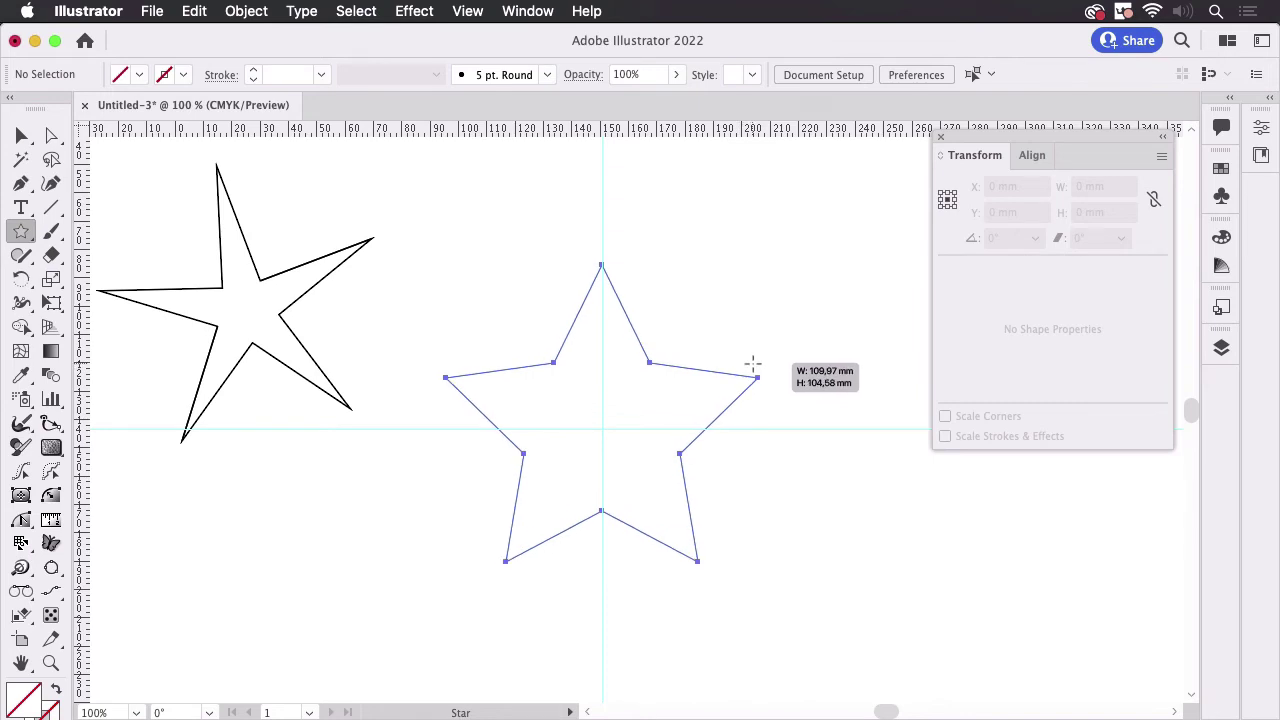
{"action": "left_click_drag", "start_coordinate": [753, 364], "coordinate": [718, 390]}
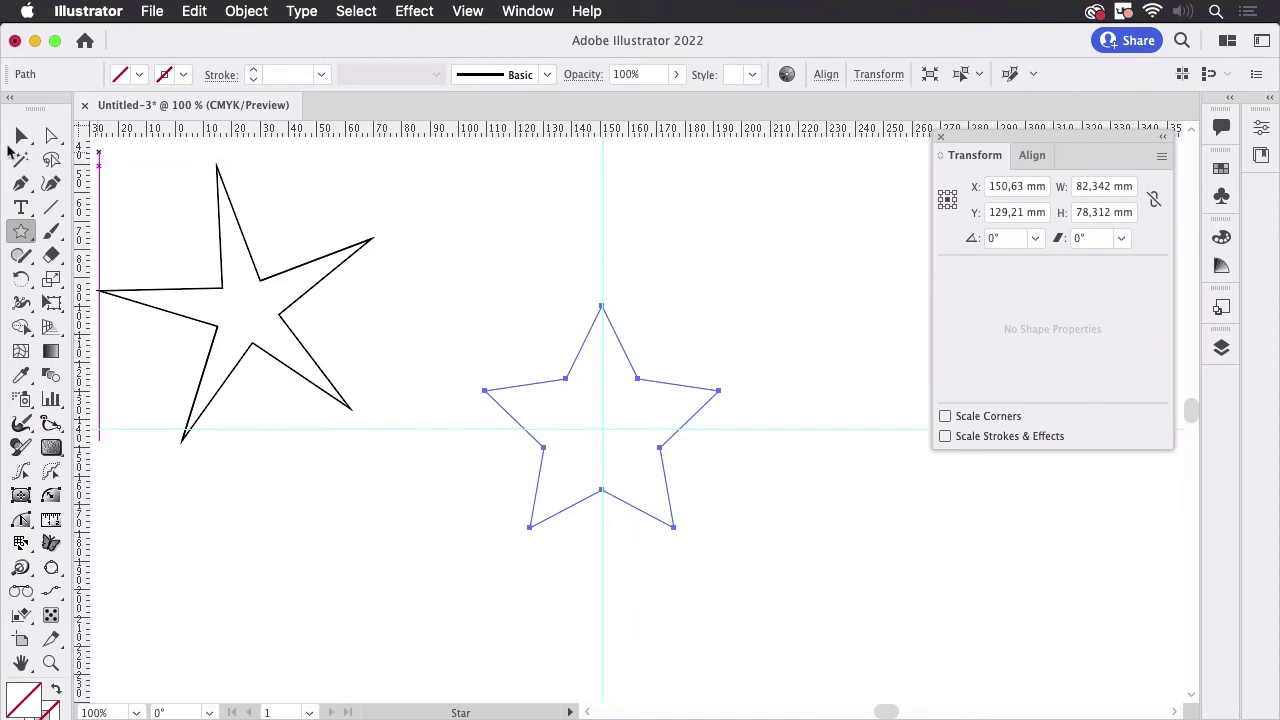
{"action": "left_click", "coordinate": [20, 137]}
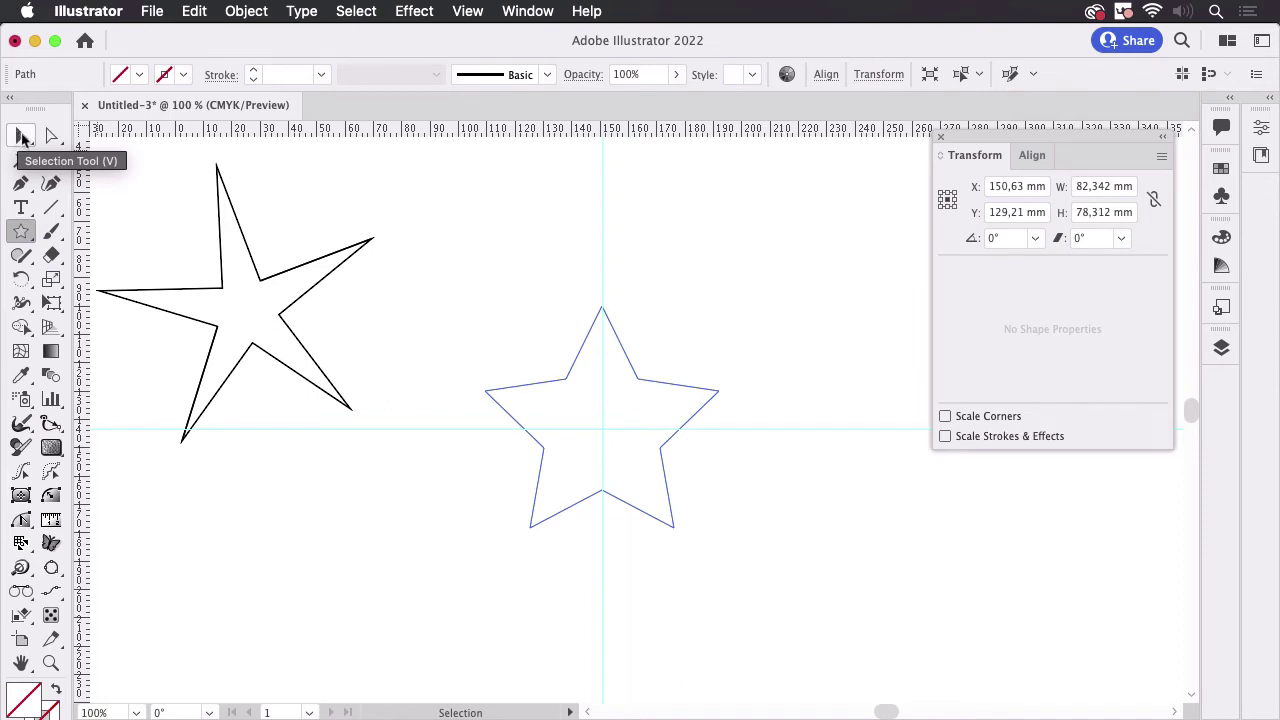
{"action": "left_click", "coordinate": [22, 137]}
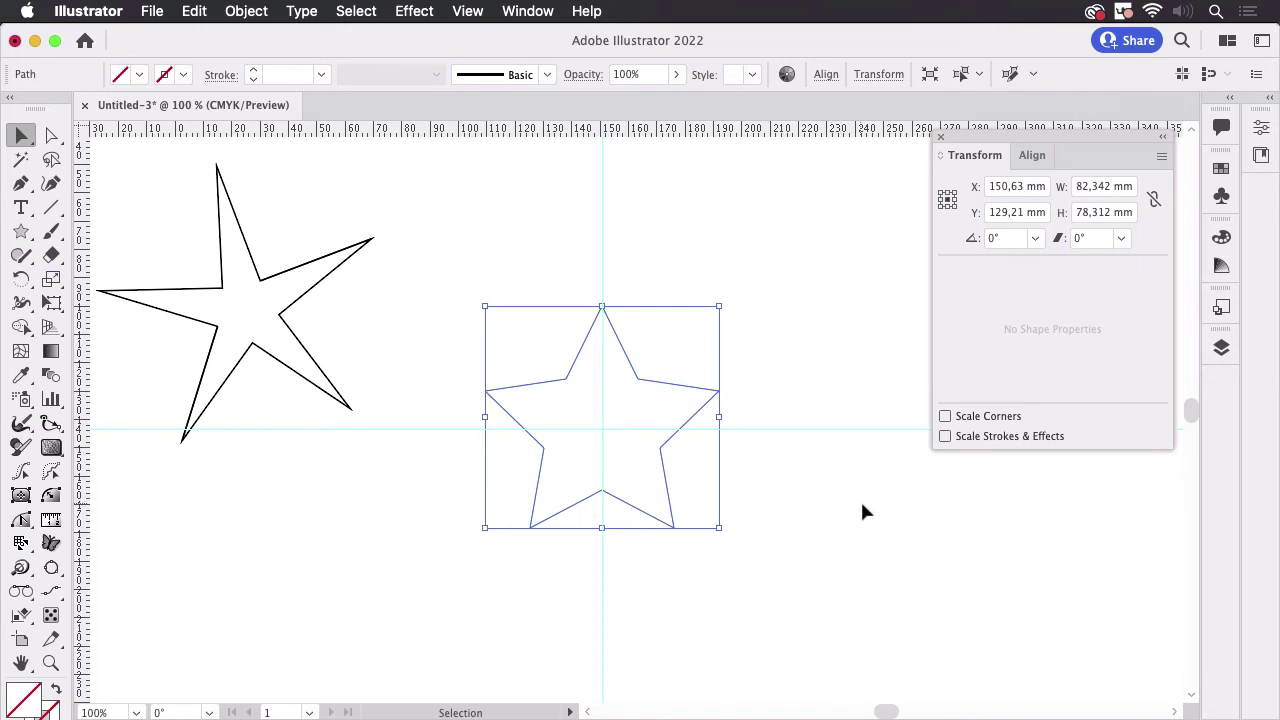
Step: Draw a 61.03 mm circle beside the star with default white fill and 1 pt black stroke
{"action": "key", "text": "space"}
{"action": "left_click_drag", "start_coordinate": [866, 503], "coordinate": [409, 545]}
{"action": "left_click", "coordinate": [20, 231]}
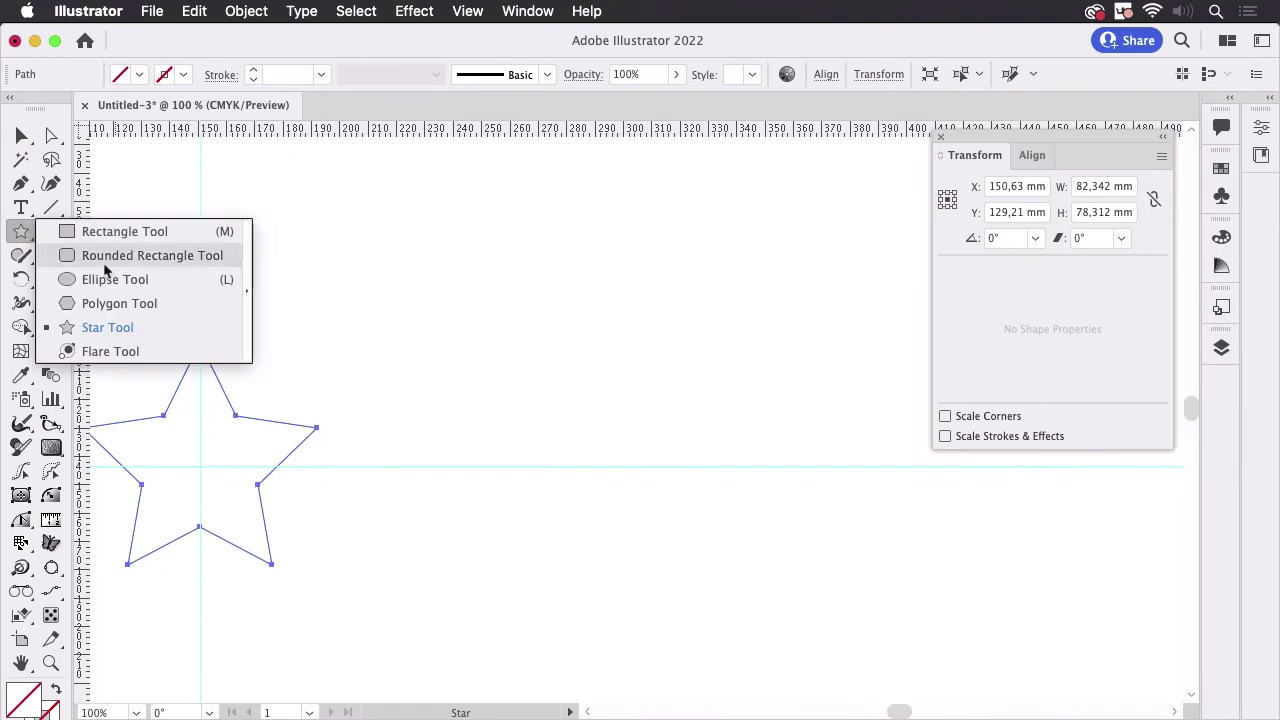
{"action": "left_click", "coordinate": [112, 279]}
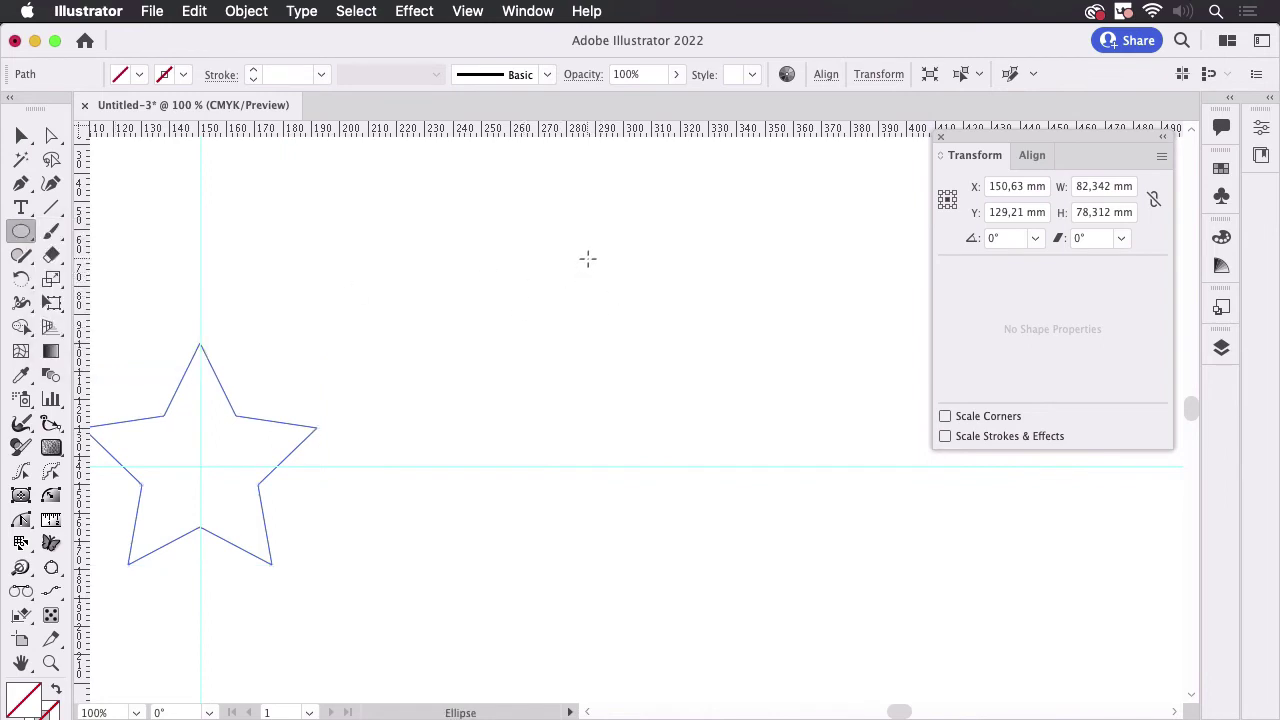
{"action": "left_click_drag", "start_coordinate": [587, 259], "coordinate": [760, 378]}
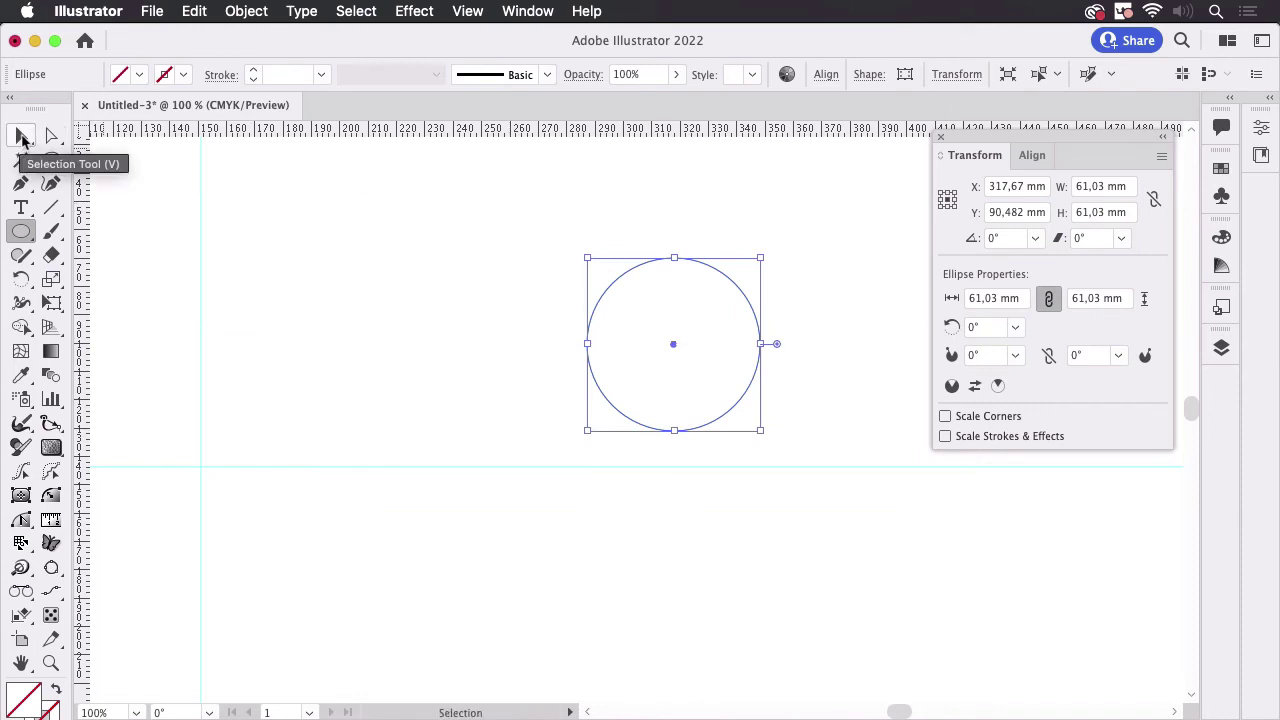
{"action": "left_click", "coordinate": [22, 137]}
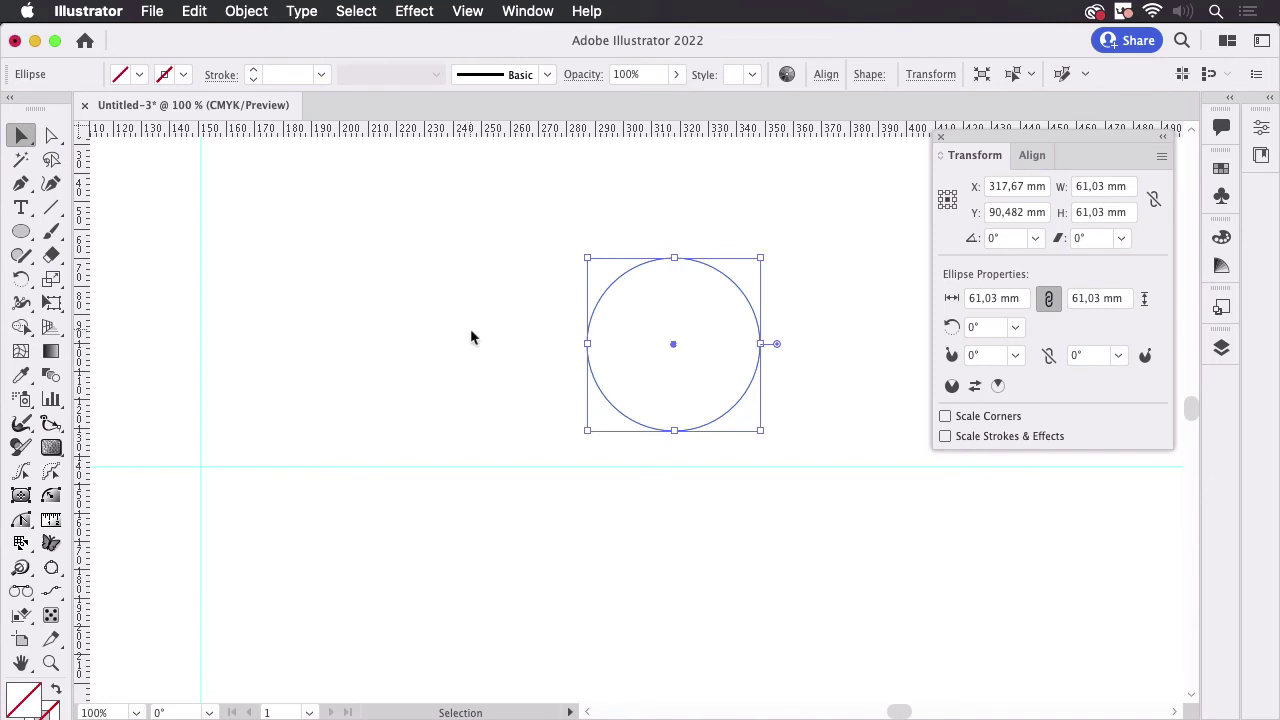
{"action": "key", "text": "d"}
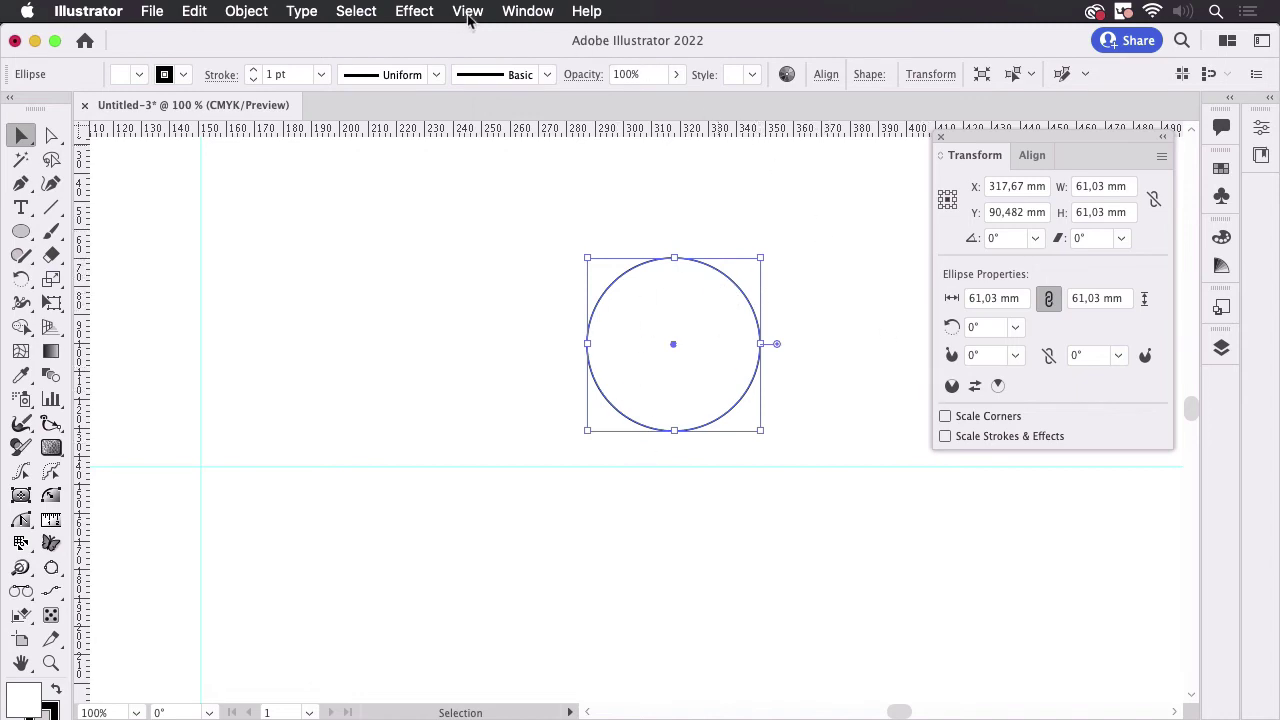
Step: Apply Zig Zag to the circle: size 9,53 mm, 6 ridges per segment, corner points
{"action": "left_click", "coordinate": [420, 11]}
{"action": "mouse_move", "coordinate": [476, 194]}
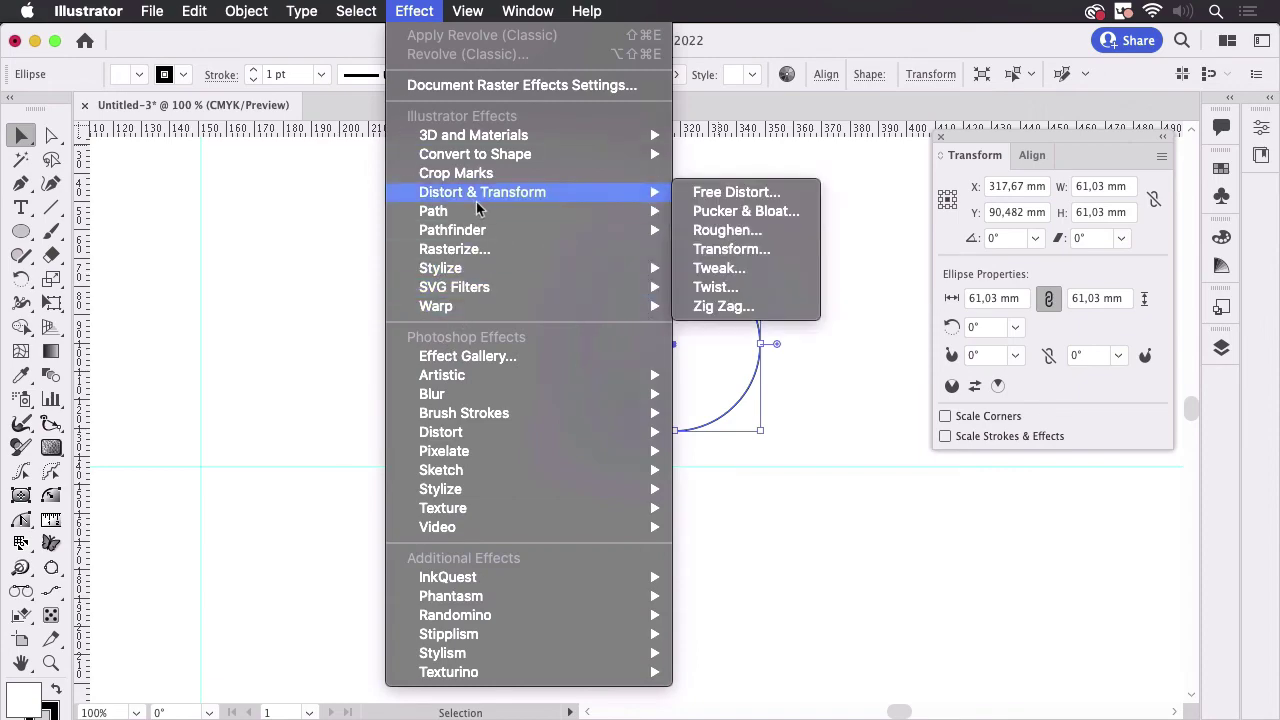
{"action": "left_click", "coordinate": [752, 306]}
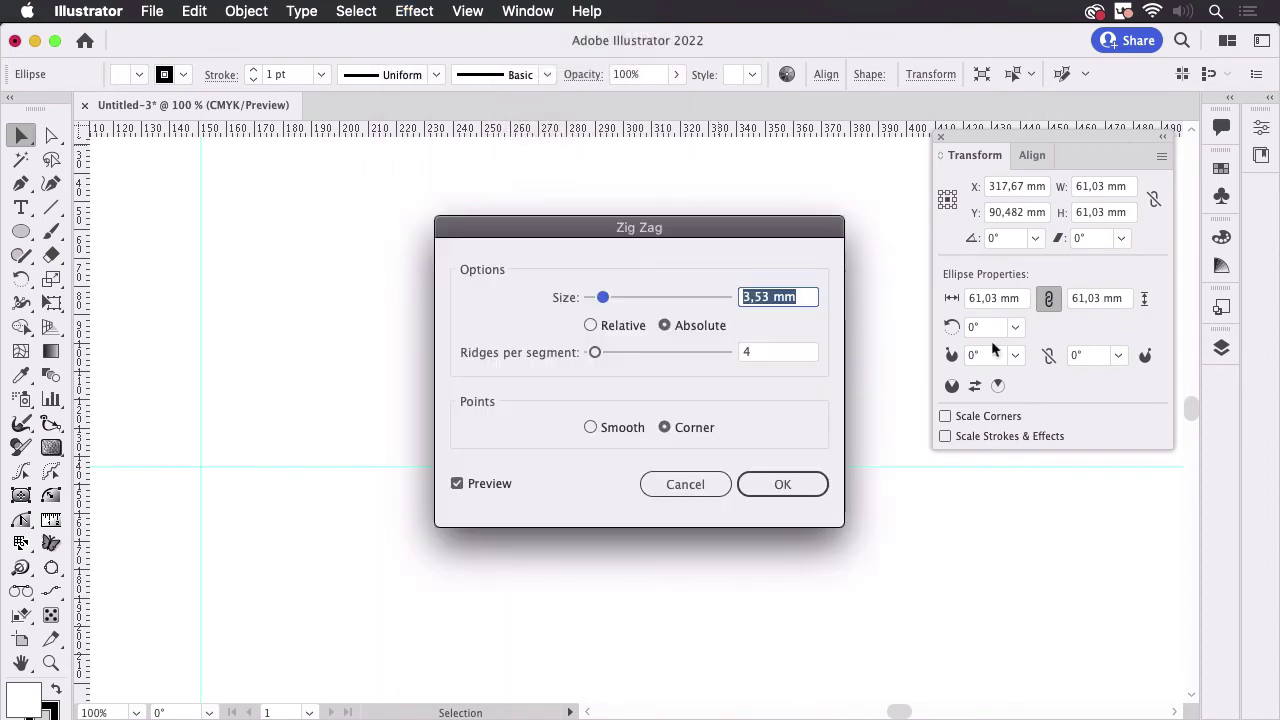
{"action": "left_click_drag", "start_coordinate": [783, 229], "coordinate": [443, 224]}
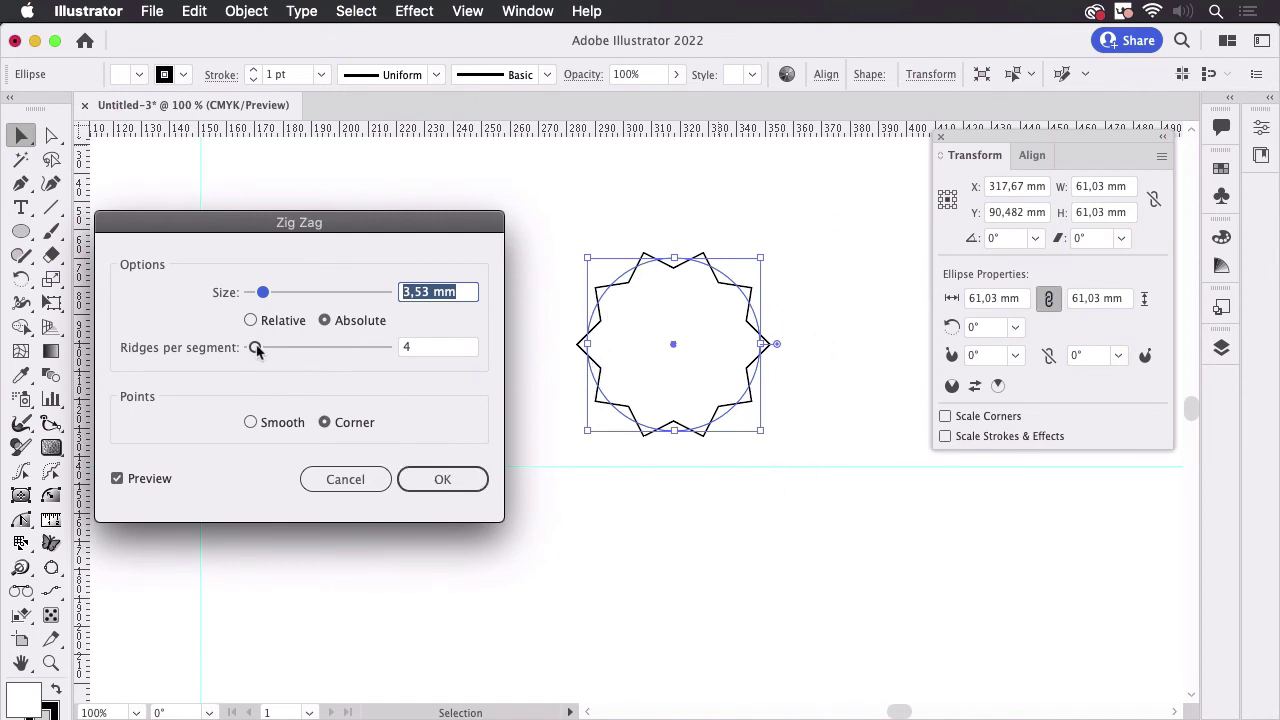
{"action": "mouse_move", "coordinate": [255, 347]}
{"action": "left_mouse_down"}
{"action": "mouse_move", "coordinate": [271, 354]}
{"action": "mouse_move", "coordinate": [258, 347]}
{"action": "left_mouse_up"}
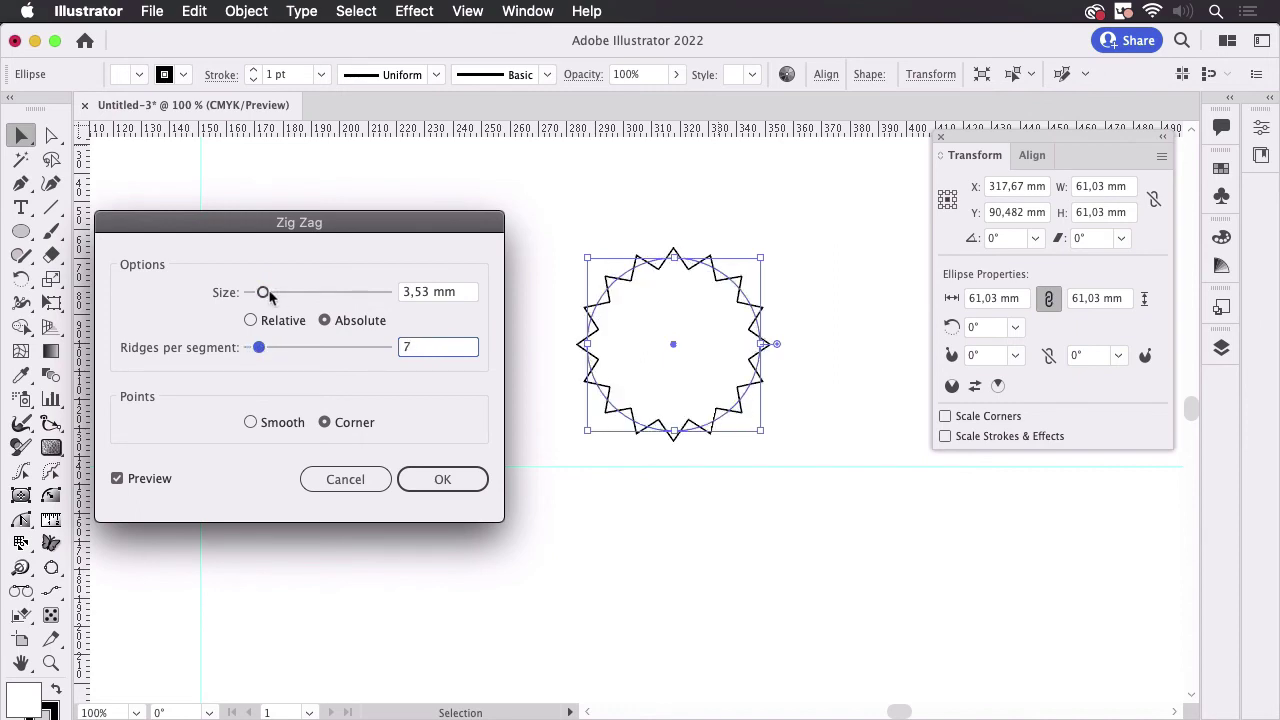
{"action": "left_click_drag", "start_coordinate": [263, 292], "coordinate": [286, 293]}
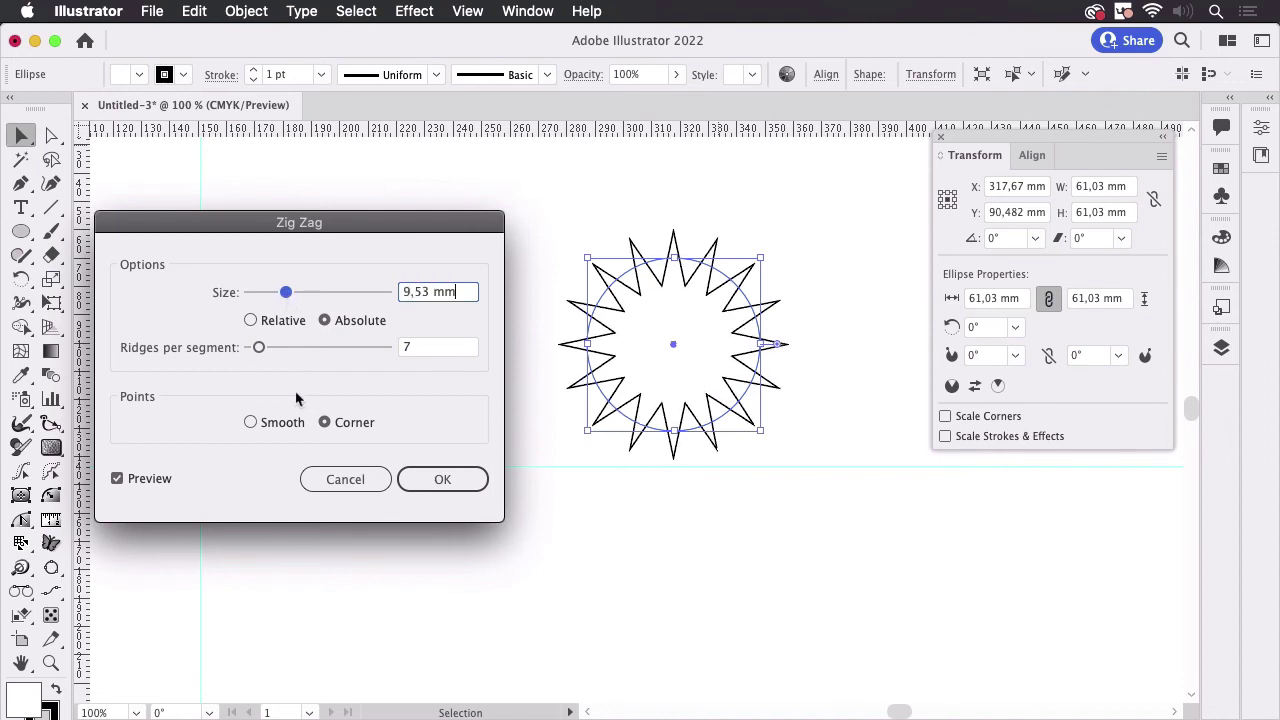
{"action": "mouse_move", "coordinate": [264, 357]}
{"action": "left_mouse_down"}
{"action": "mouse_move", "coordinate": [263, 346]}
{"action": "mouse_move", "coordinate": [238, 360]}
{"action": "mouse_move", "coordinate": [270, 358]}
{"action": "mouse_move", "coordinate": [255, 348]}
{"action": "left_mouse_up"}
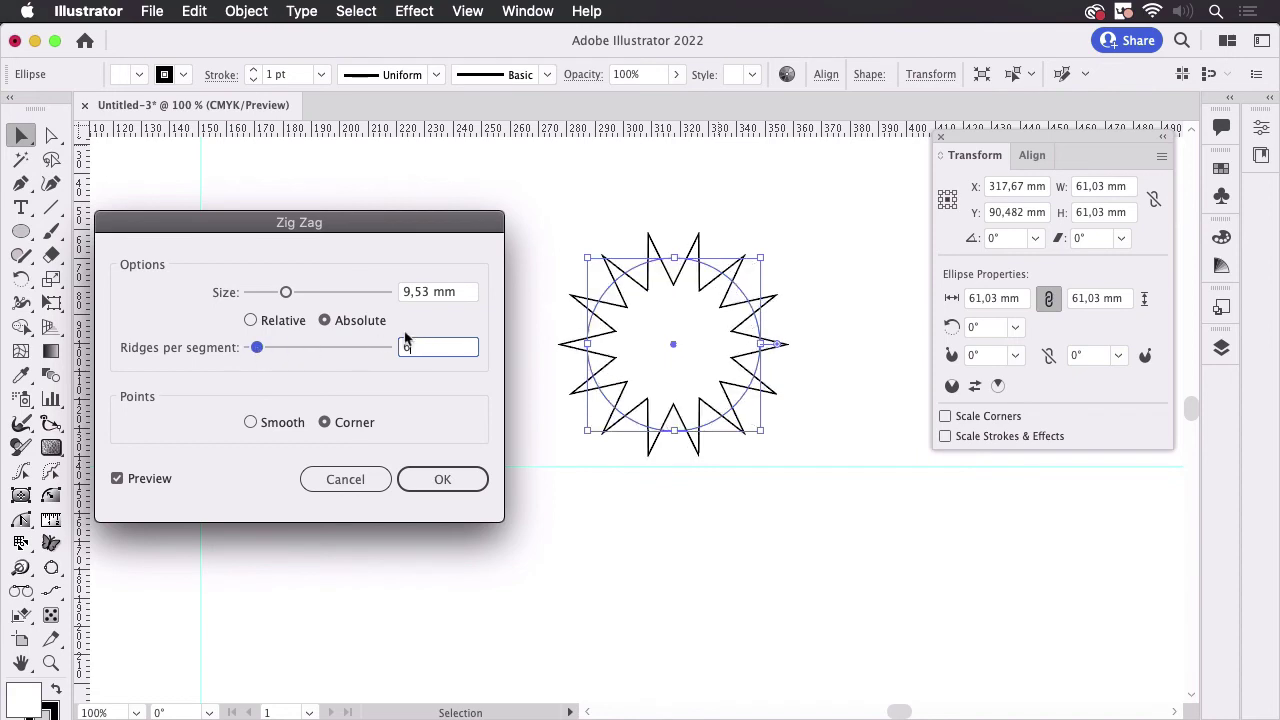
{"action": "left_click_drag", "start_coordinate": [401, 229], "coordinate": [447, 201]}
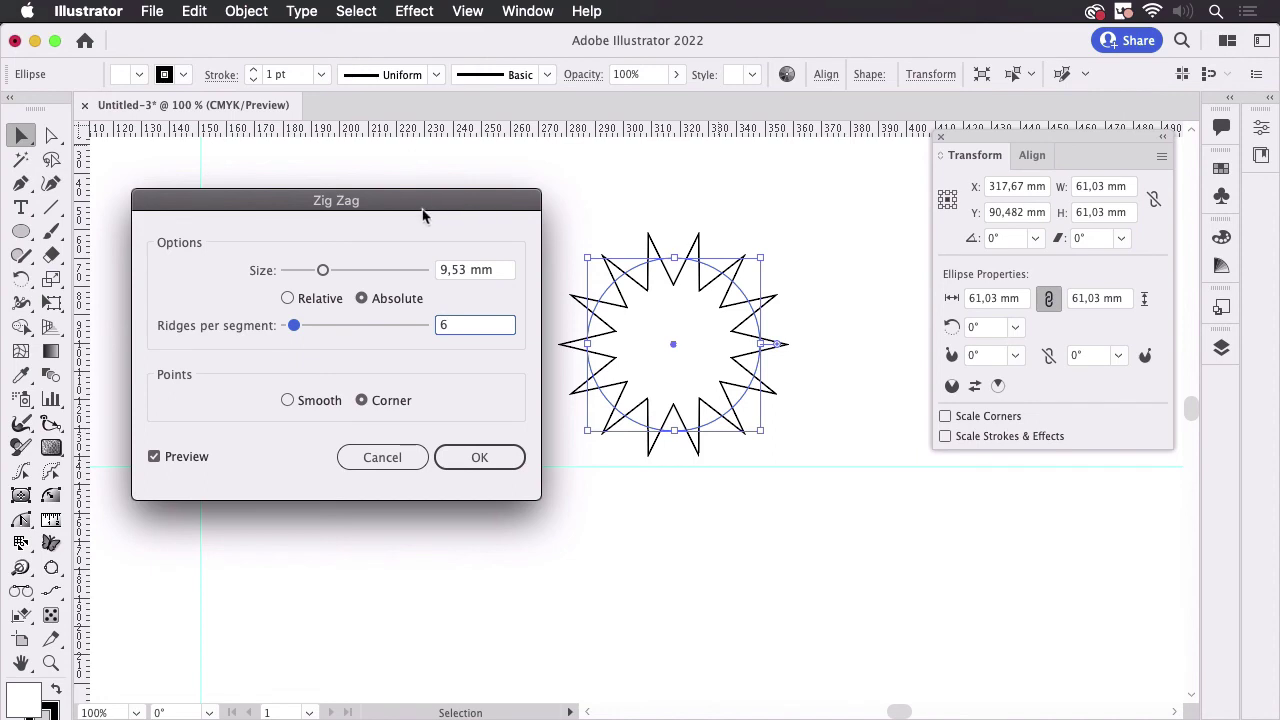
{"action": "left_click", "coordinate": [477, 455]}
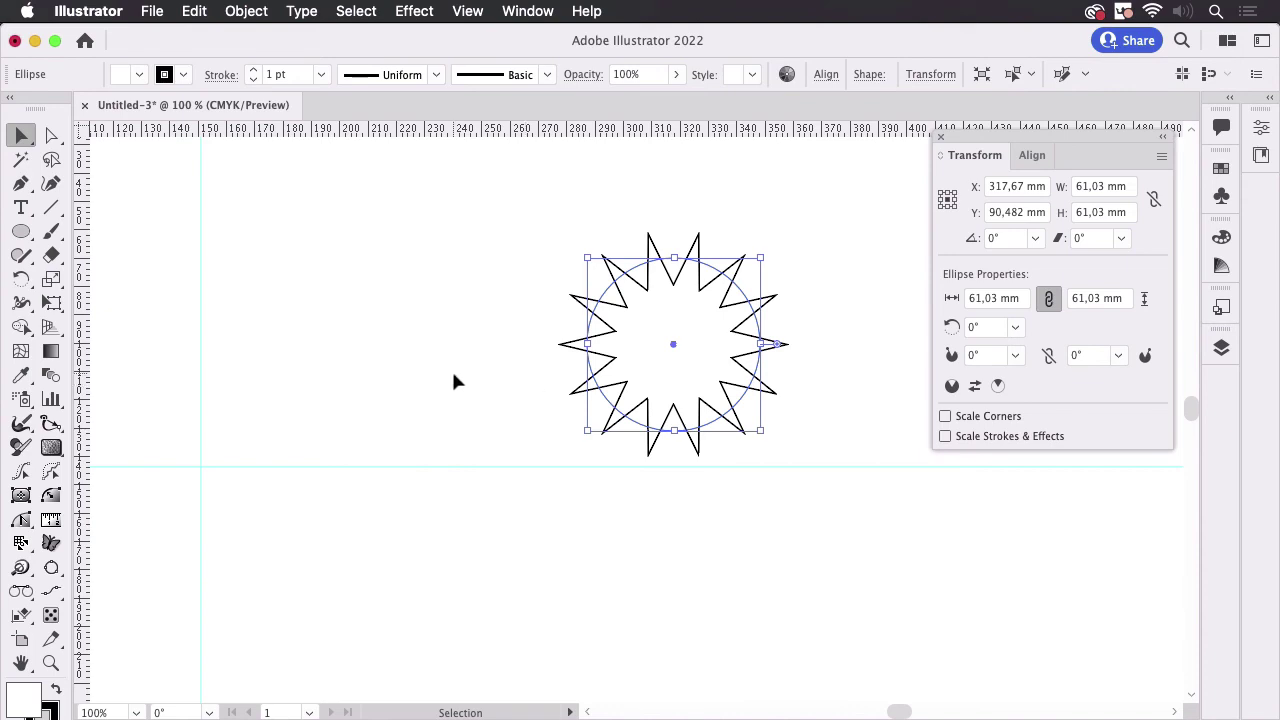
Step: Draw a 41.7471 mm radius dynamic star at upper left and set its points to 7
{"action": "left_click", "coordinate": [26, 502]}
{"action": "left_click_drag", "start_coordinate": [229, 43], "coordinate": [697, 187]}
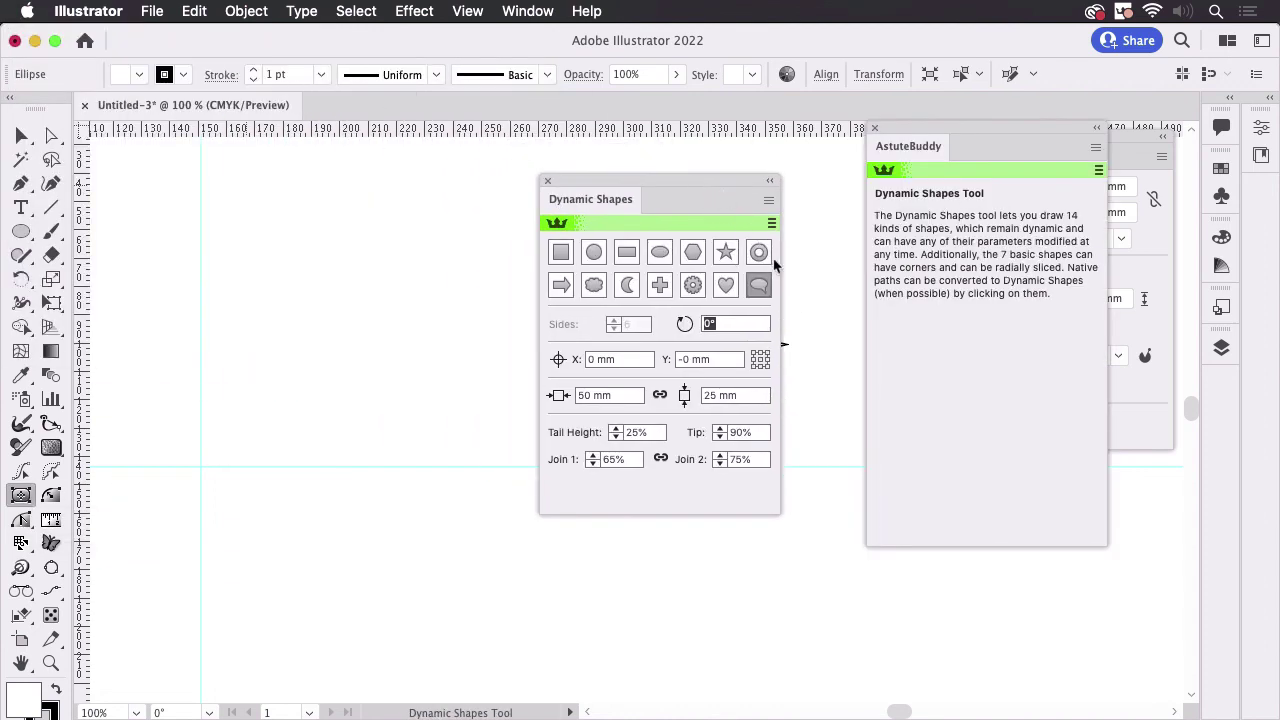
{"action": "left_click", "coordinate": [726, 252]}
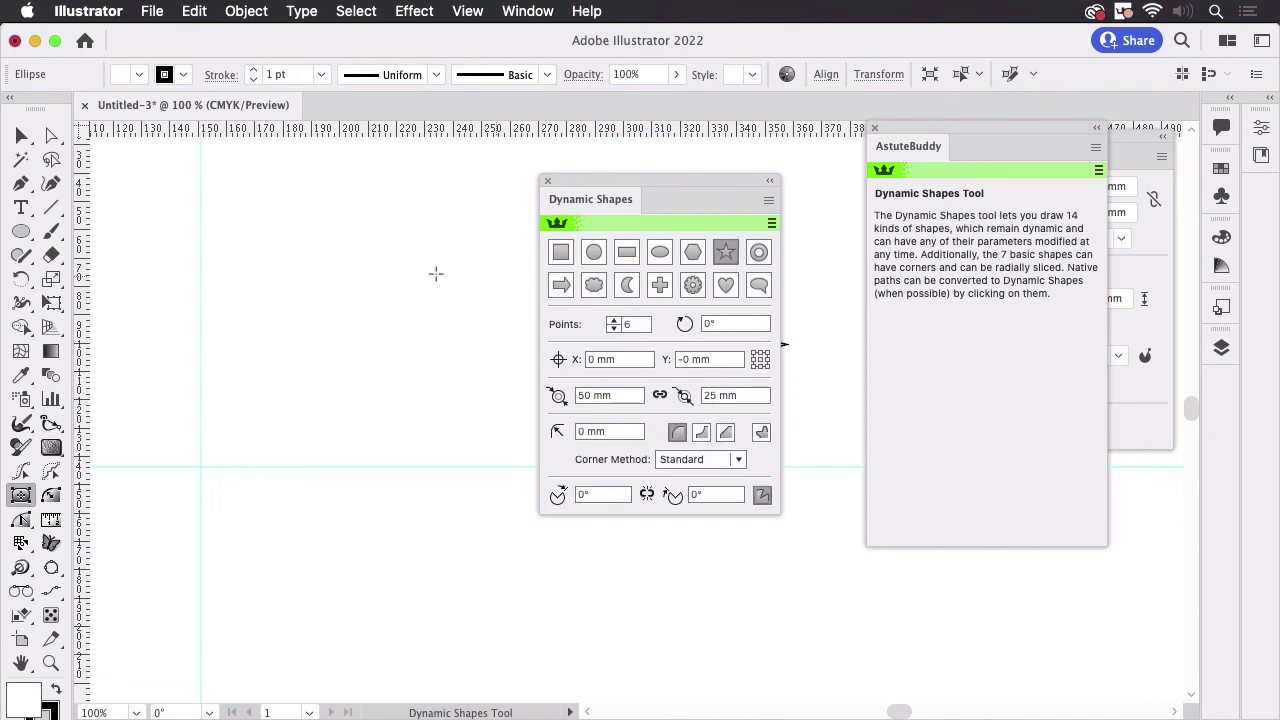
{"action": "left_click_drag", "start_coordinate": [220, 206], "coordinate": [257, 270]}
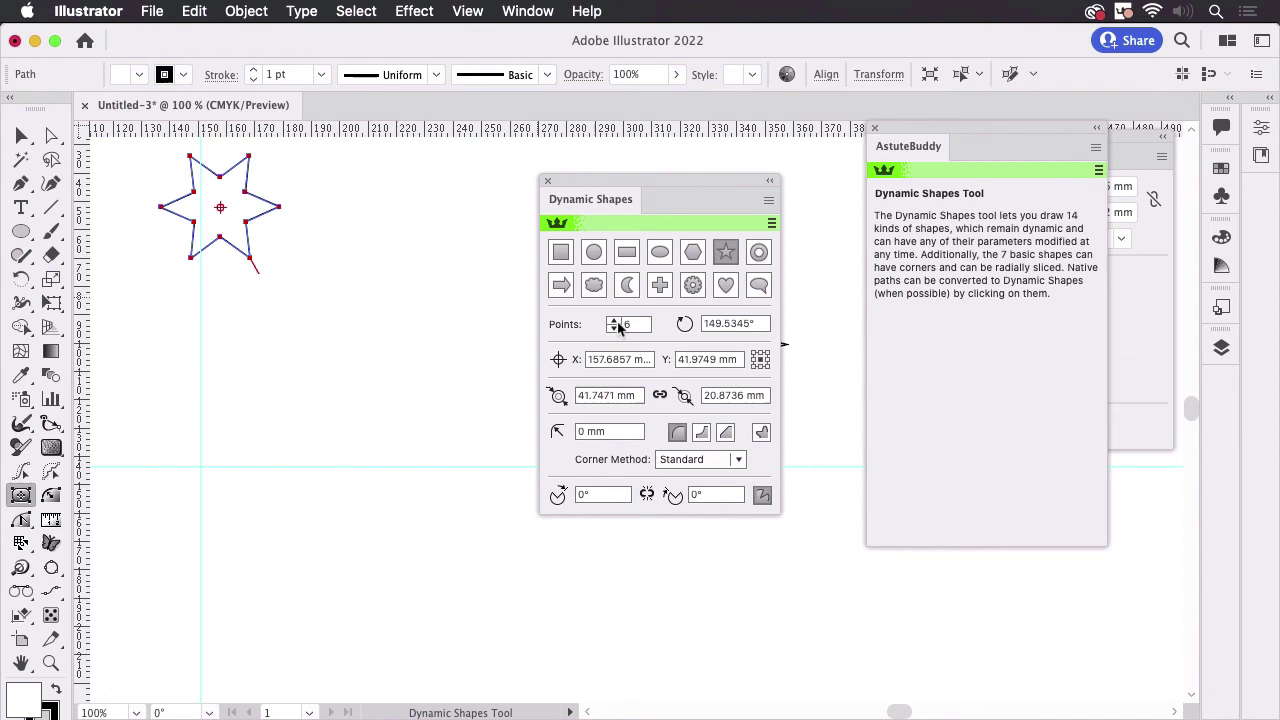
{"action": "left_click", "coordinate": [614, 320]}
{"action": "left_click", "coordinate": [614, 320]}
{"action": "left_click", "coordinate": [614, 320]}
{"action": "left_click", "coordinate": [614, 320]}
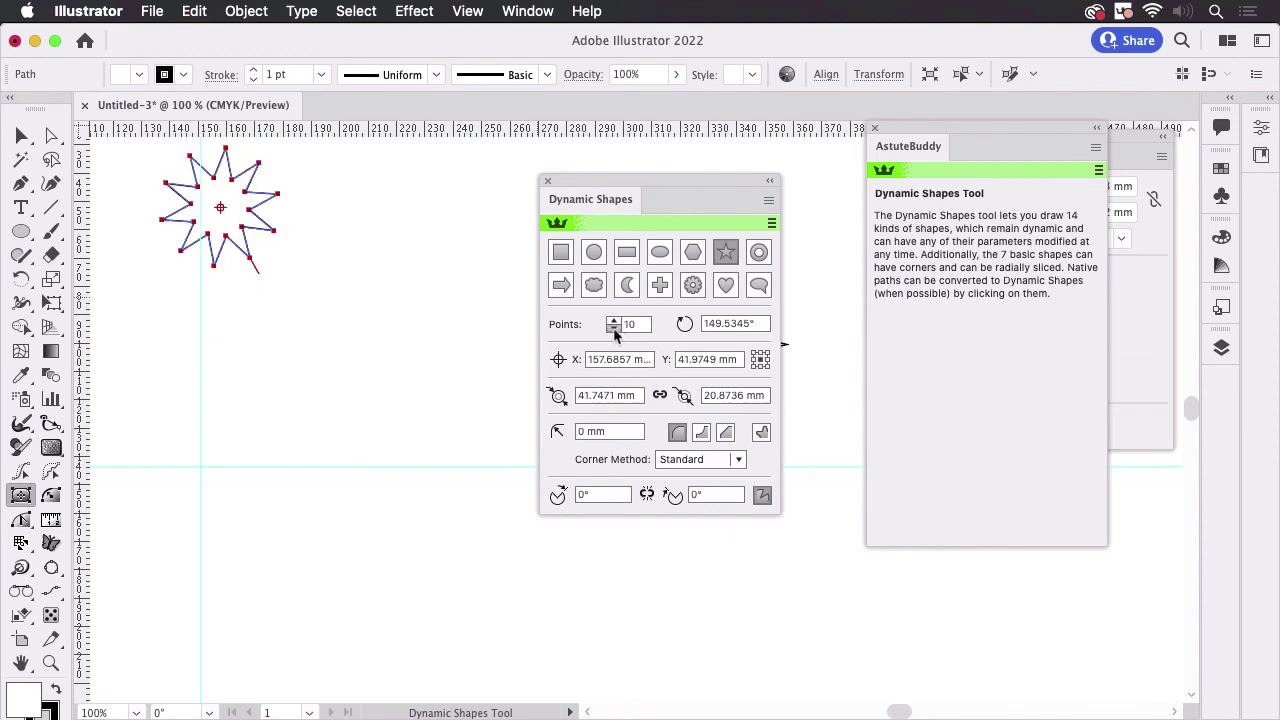
{"action": "left_click", "coordinate": [614, 328]}
{"action": "left_click", "coordinate": [614, 328]}
{"action": "left_click", "coordinate": [614, 328]}
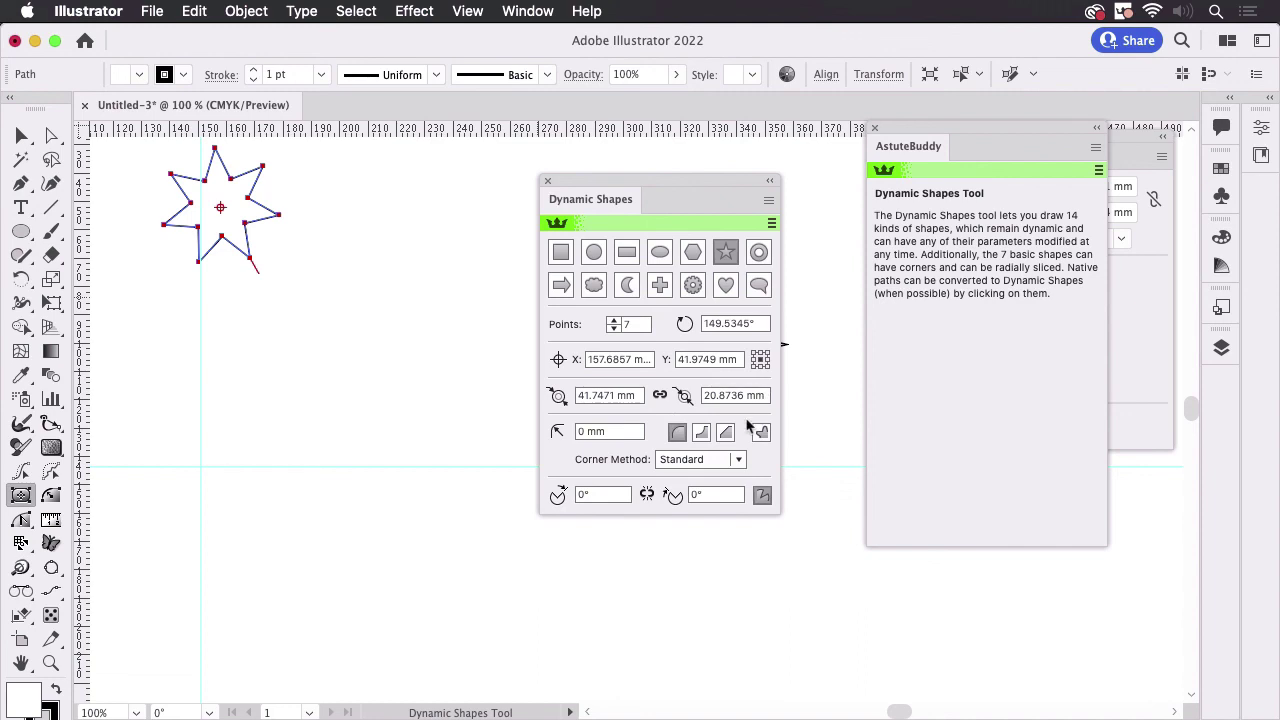
{"action": "left_click", "coordinate": [726, 252]}
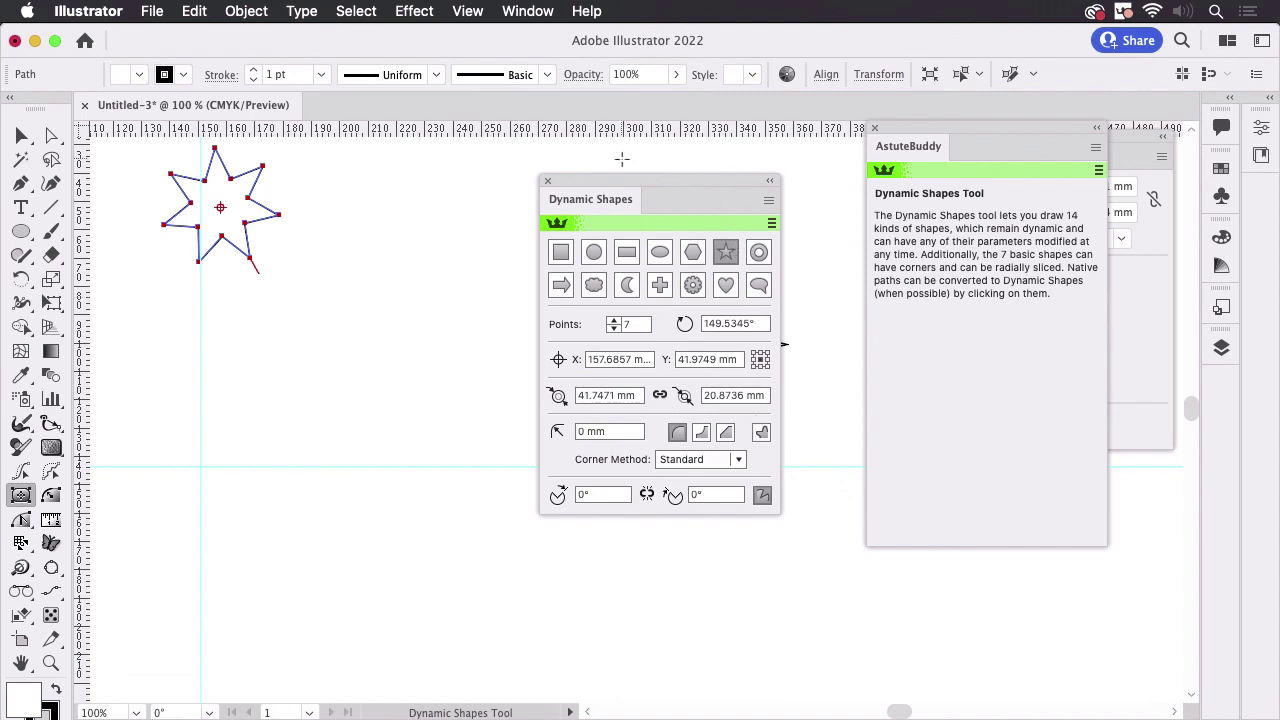